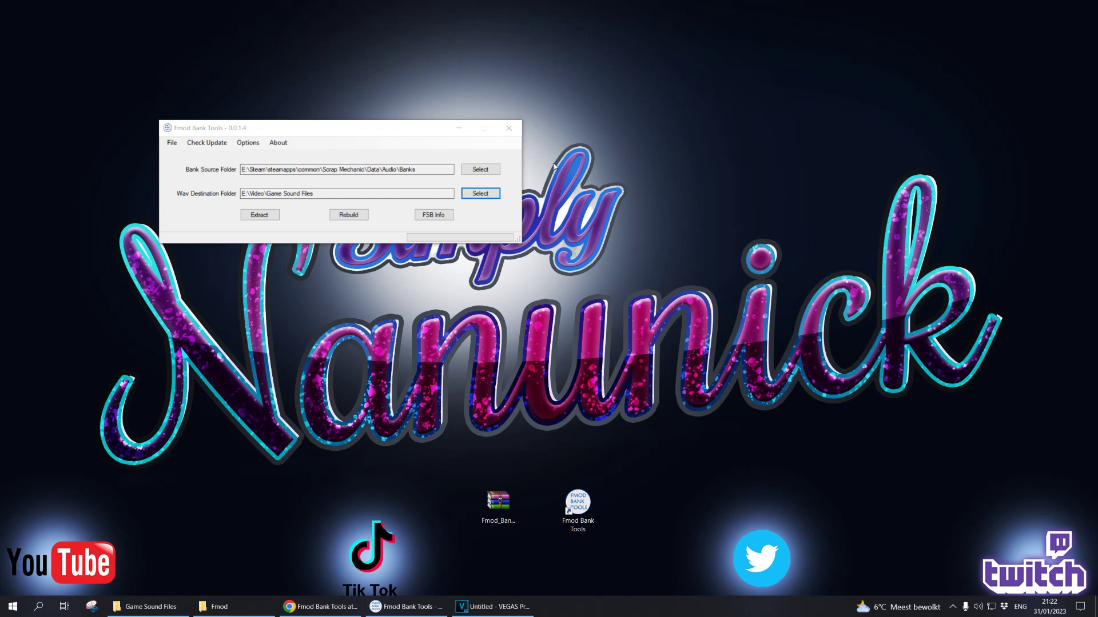
Step: Open the Fmod Bank Tools zip archive from the desktop and dismiss the trial expiry notice
click(321, 607)
click(77, 3)
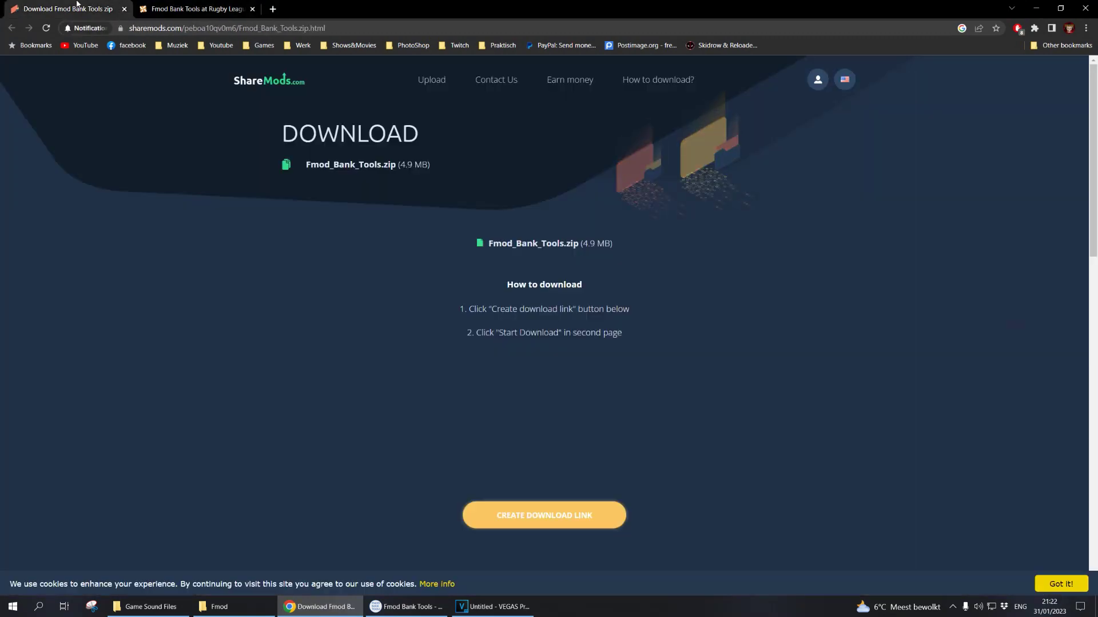
click(208, 6)
key(ctrl+shift+Tab)
click(188, 5)
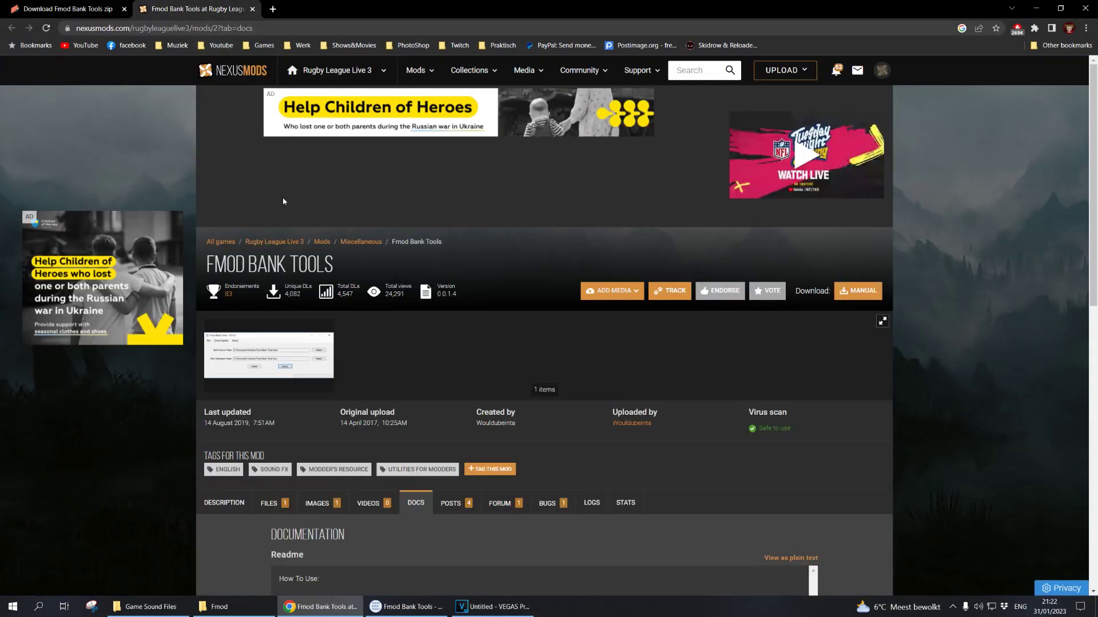
click(320, 607)
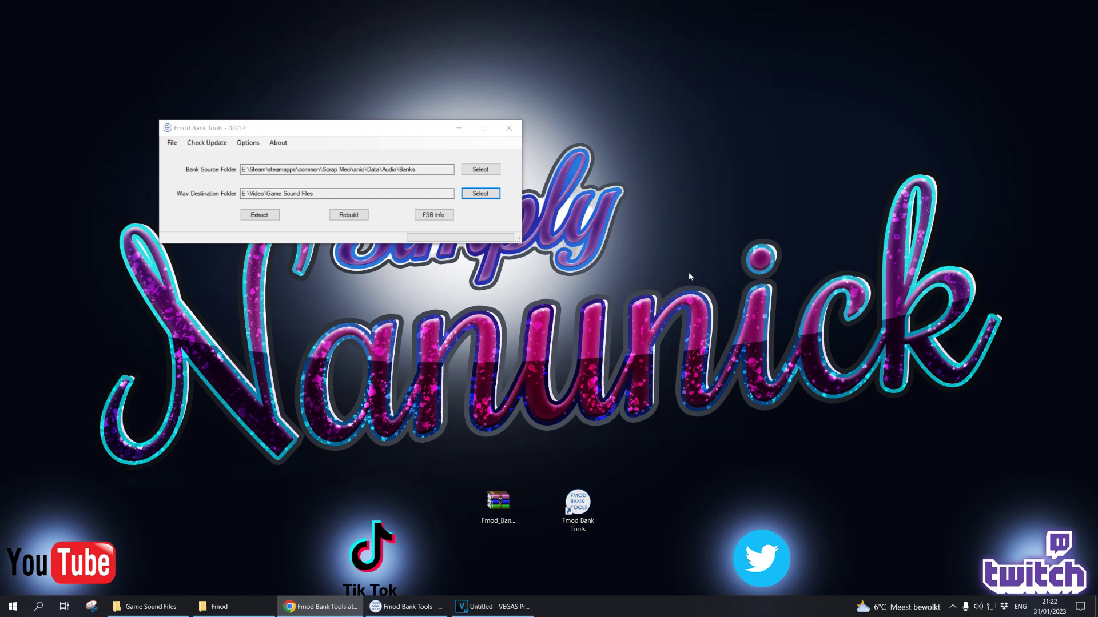
double_click(498, 502)
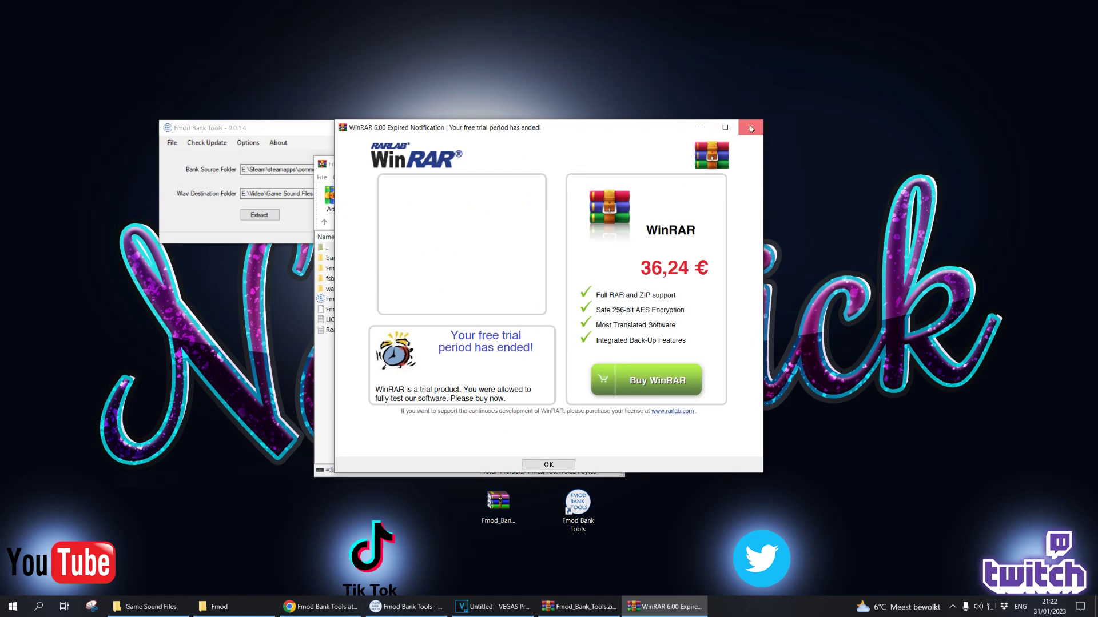
click(751, 128)
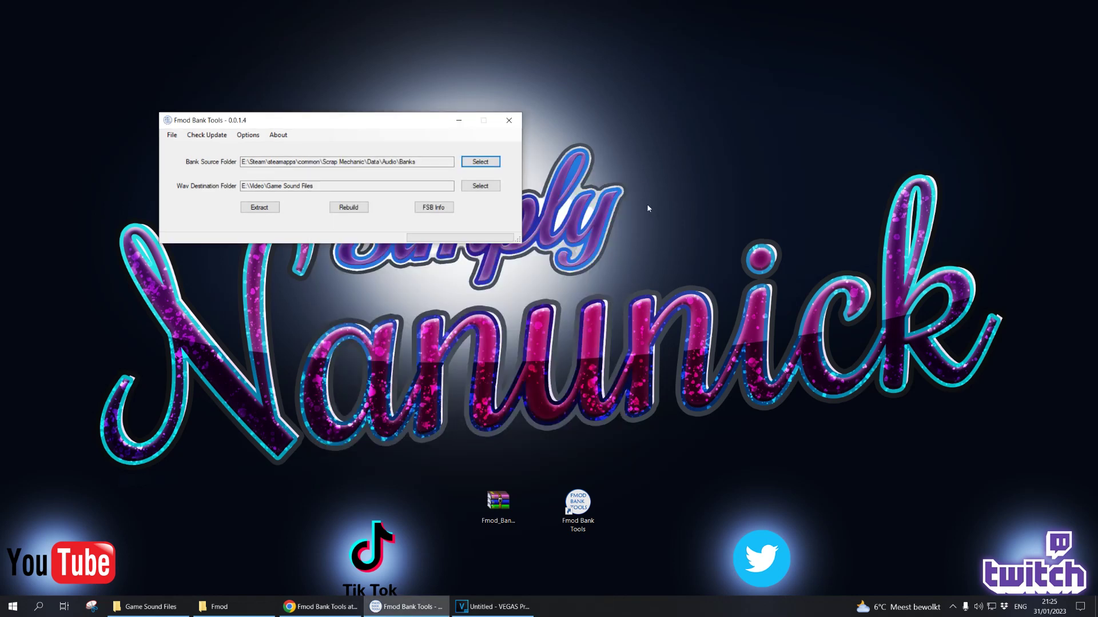
Step: Set the Bank Source Folder to the game's Data > Audio > Banks folder
click(594, 470)
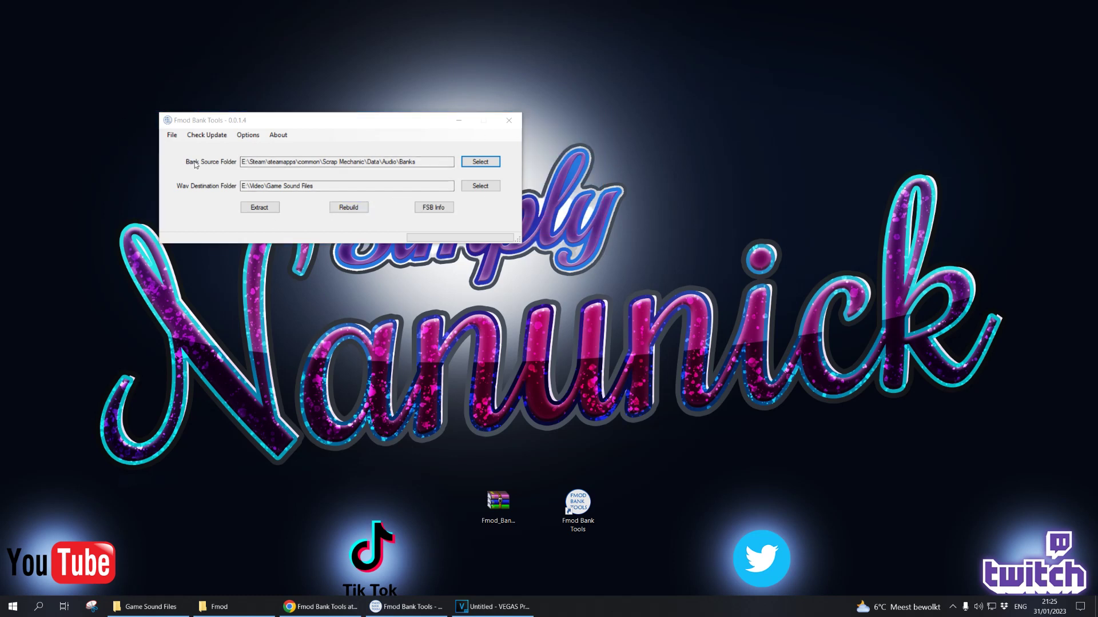
click(480, 162)
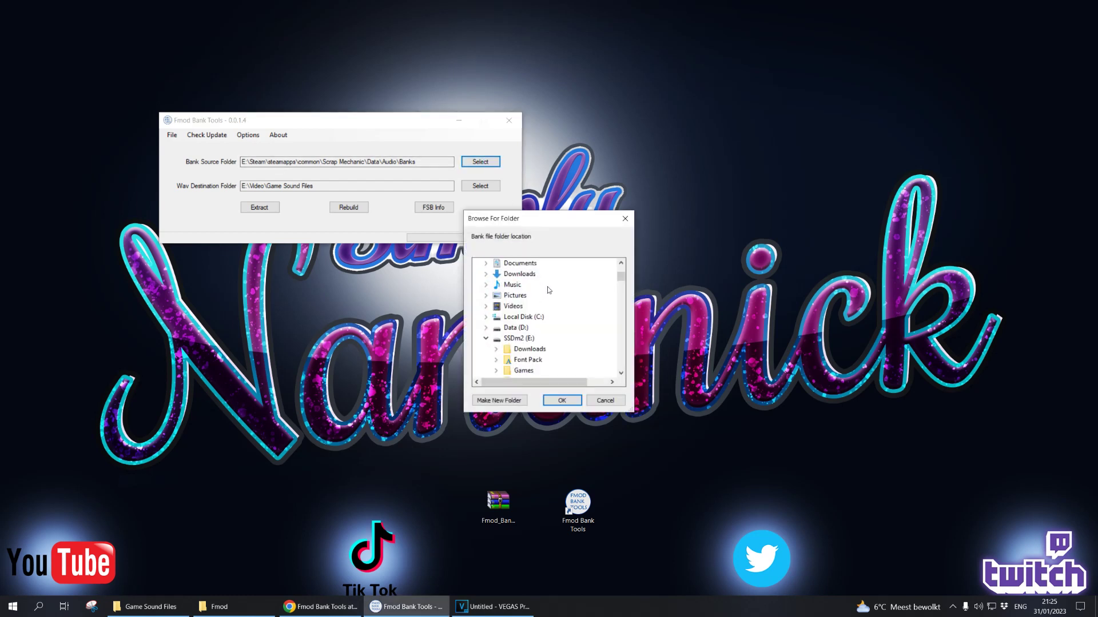
scroll(549, 291, down, 8)
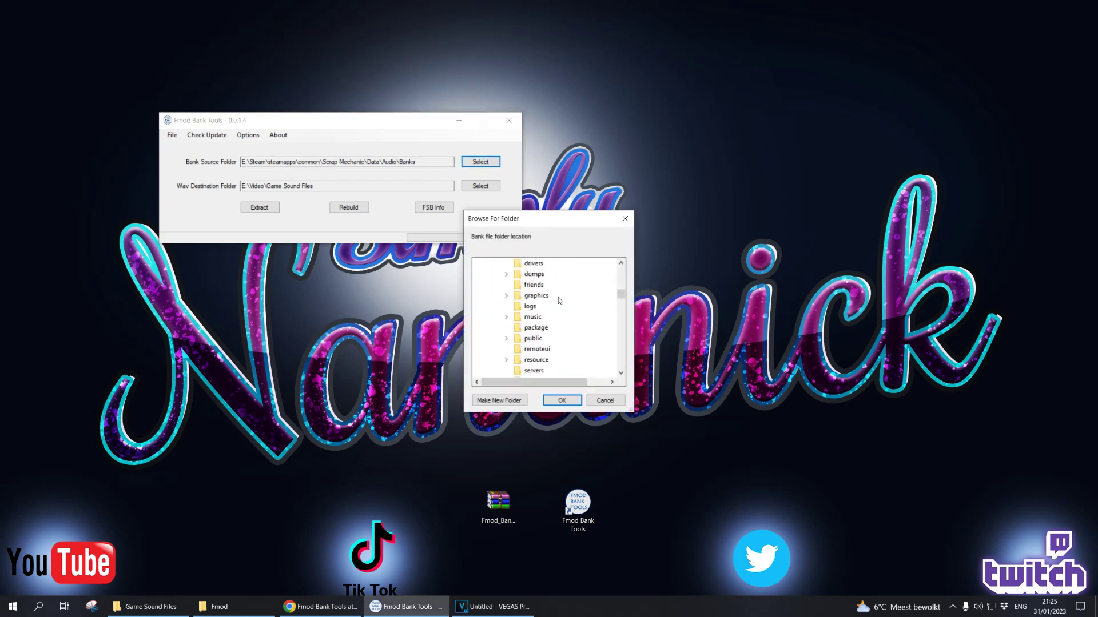
scroll(560, 300, down, 10)
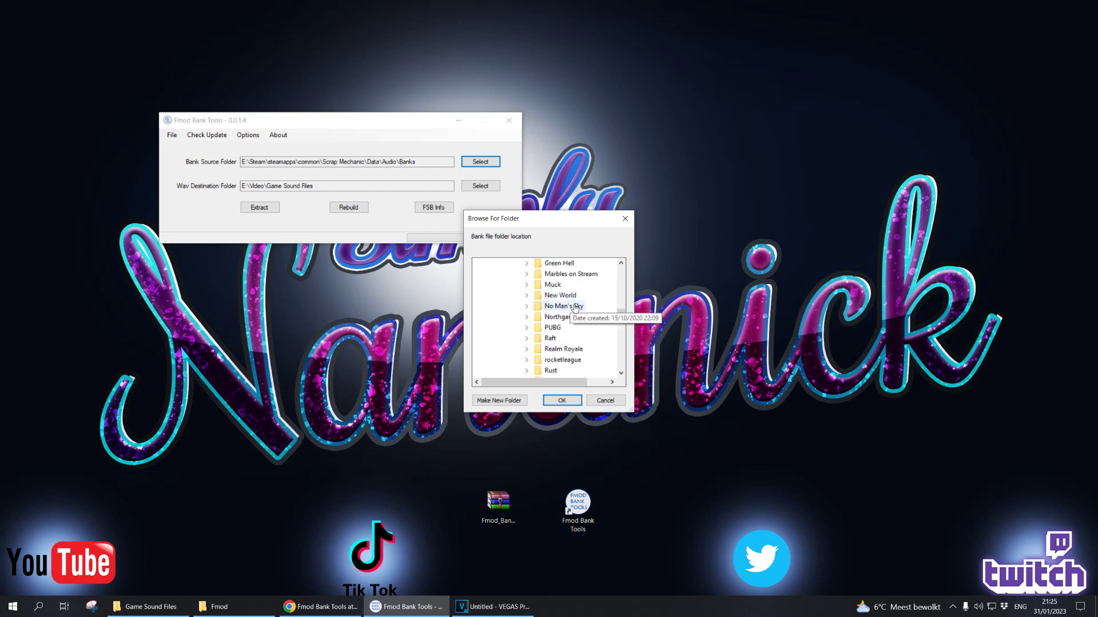
scroll(566, 317, down, 1)
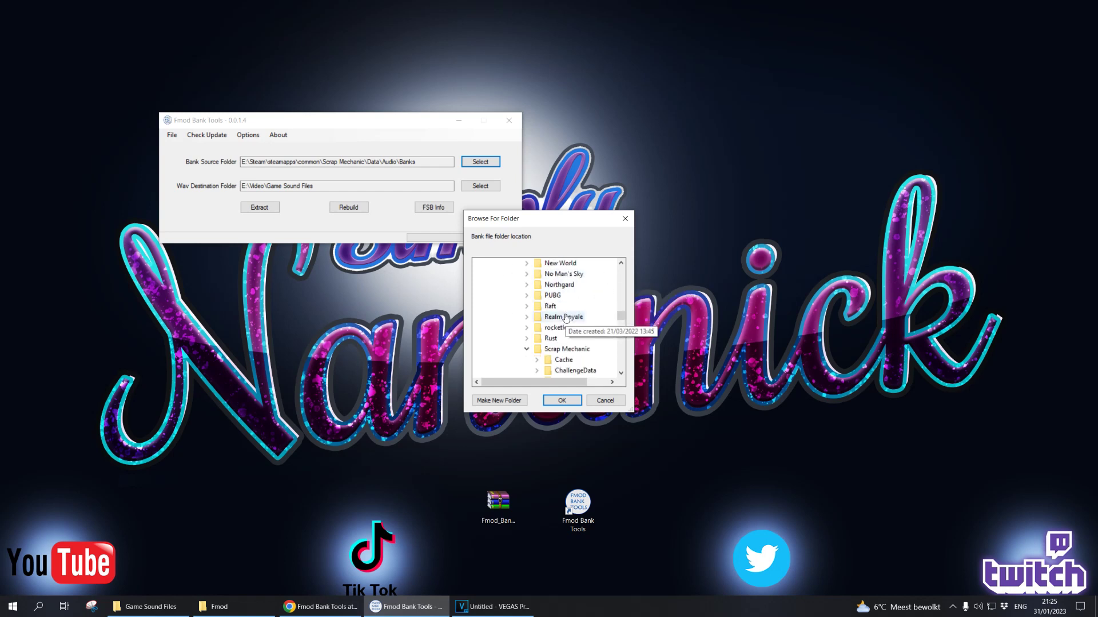
scroll(566, 318, down, 2)
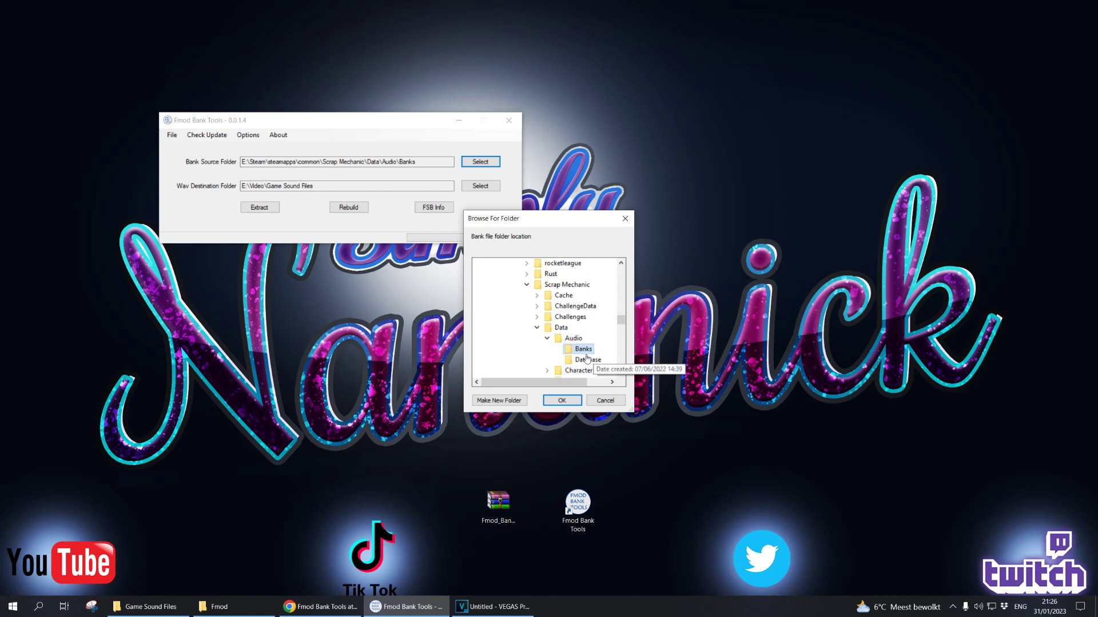
click(562, 400)
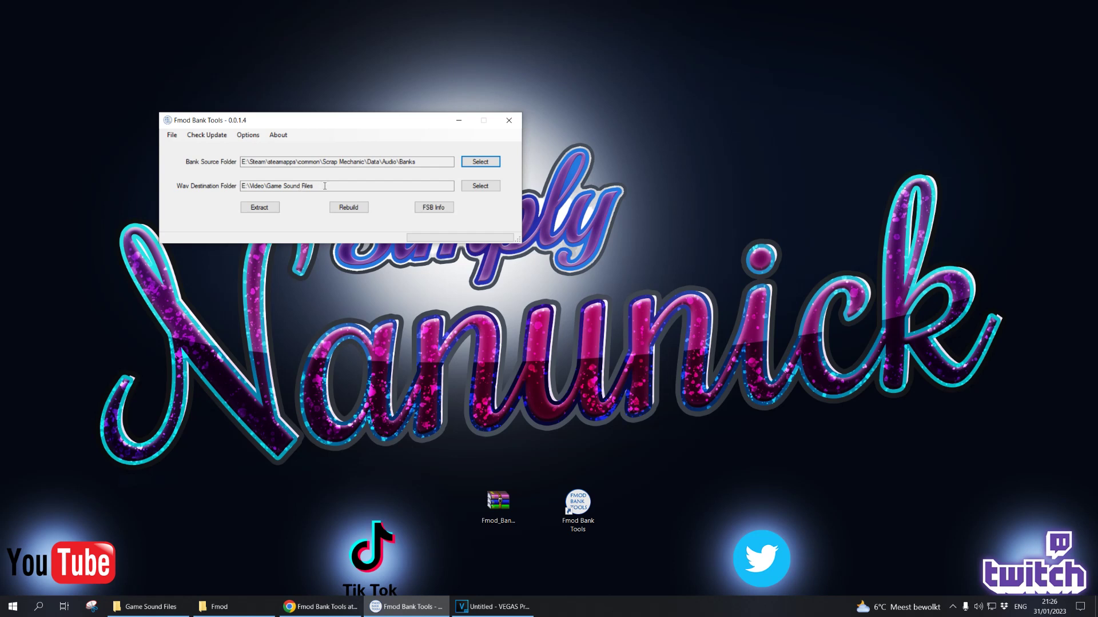
Step: Extract the sound banks to the Game Sound Files destination
drag(266, 186, 322, 186)
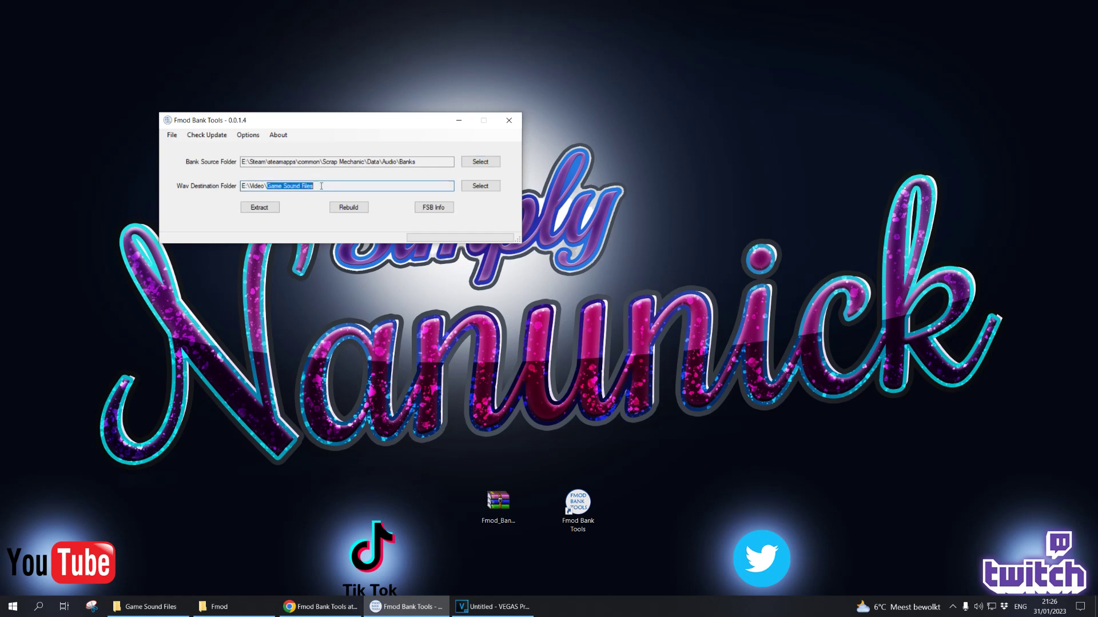
click(330, 185)
click(271, 209)
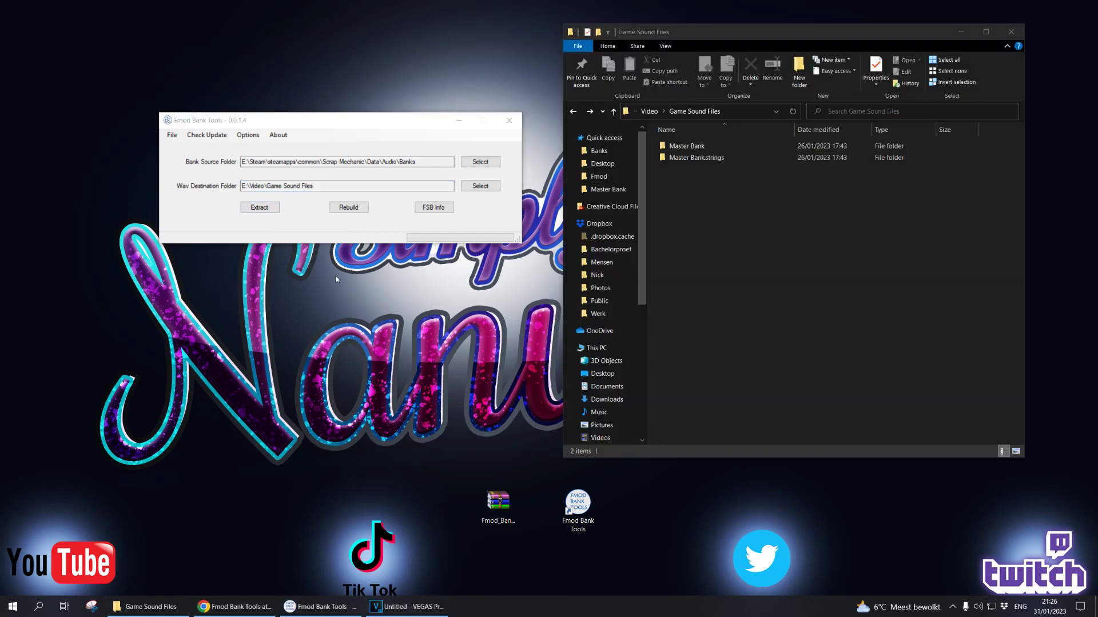
Step: Open the Master Bank folder, scroll to the drill files, and bring VEGAS Pro forward
double_click(700, 147)
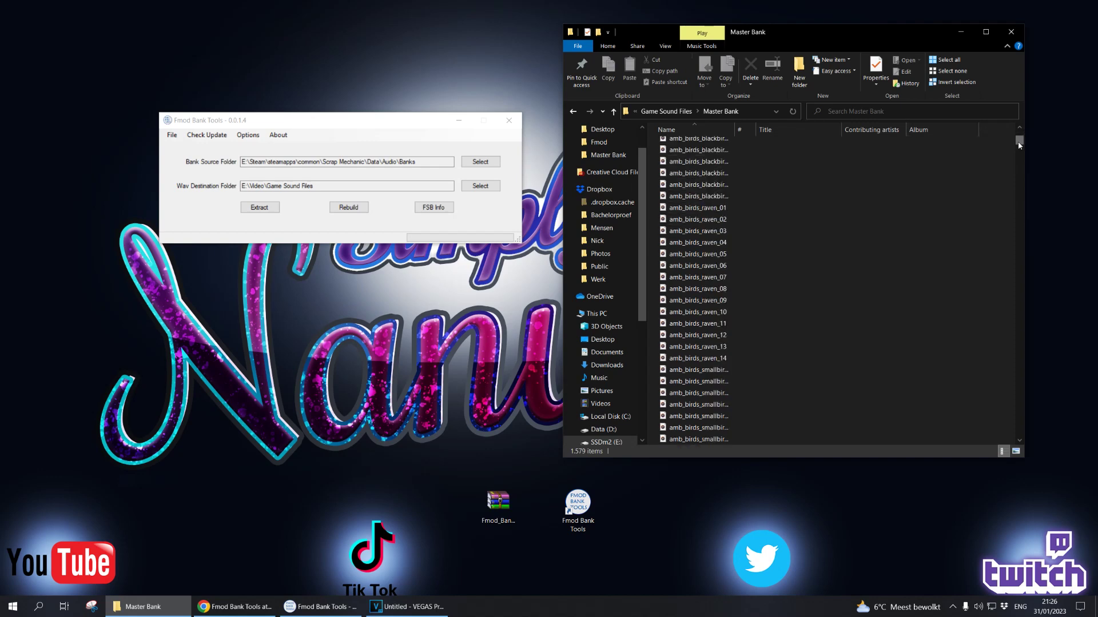
drag(1018, 145, 1010, 231)
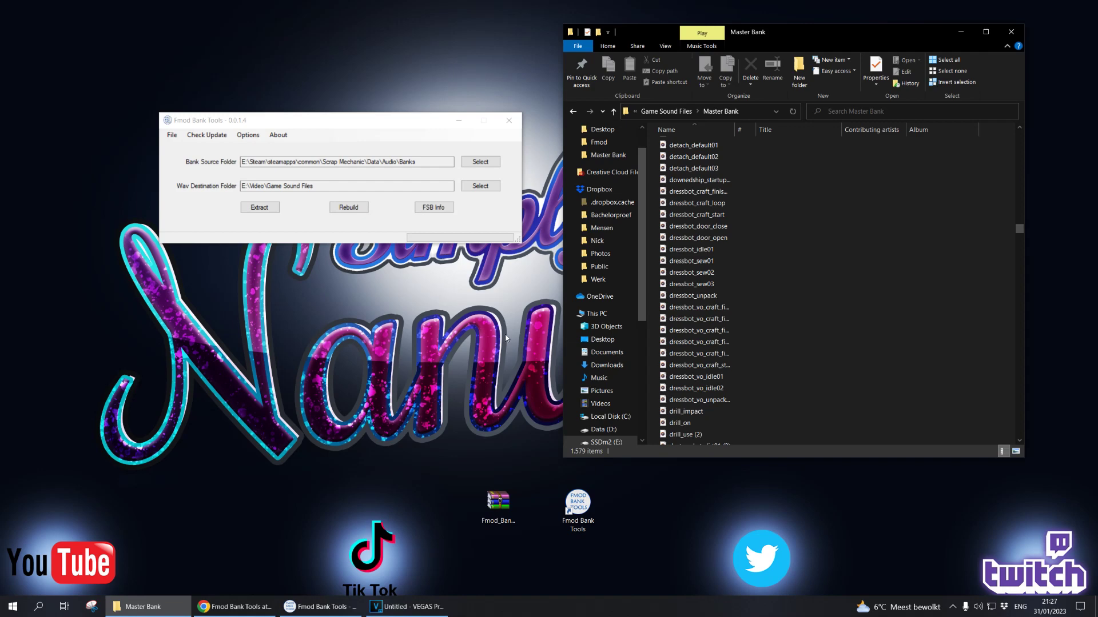
click(447, 600)
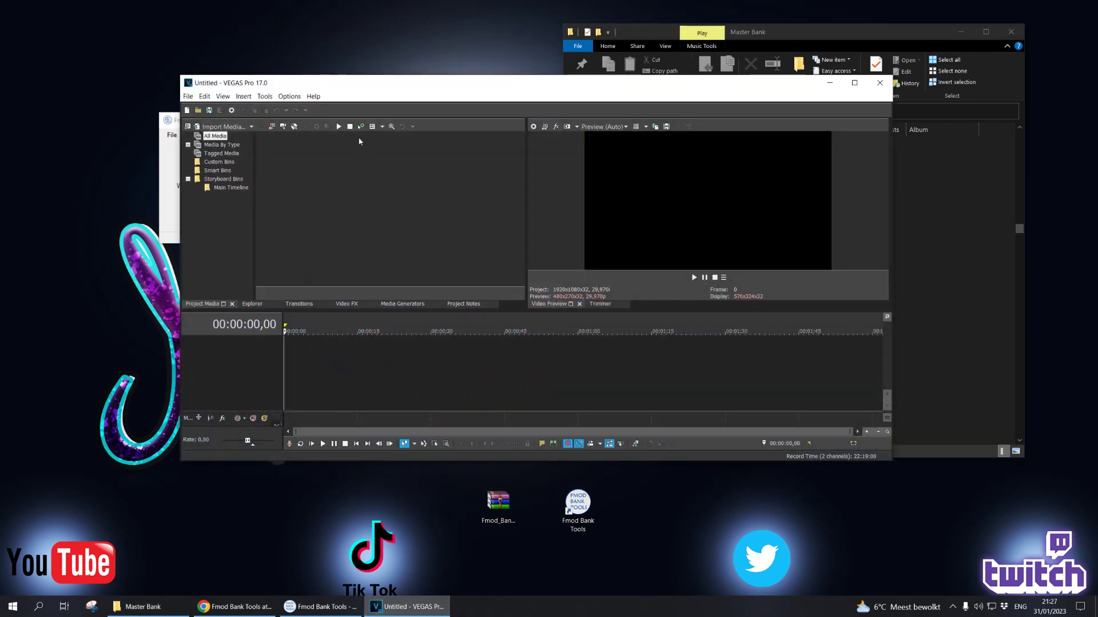
Step: Drag drill_on from the Master Bank folder onto the first VEGAS timeline track
drag(250, 87, 207, 62)
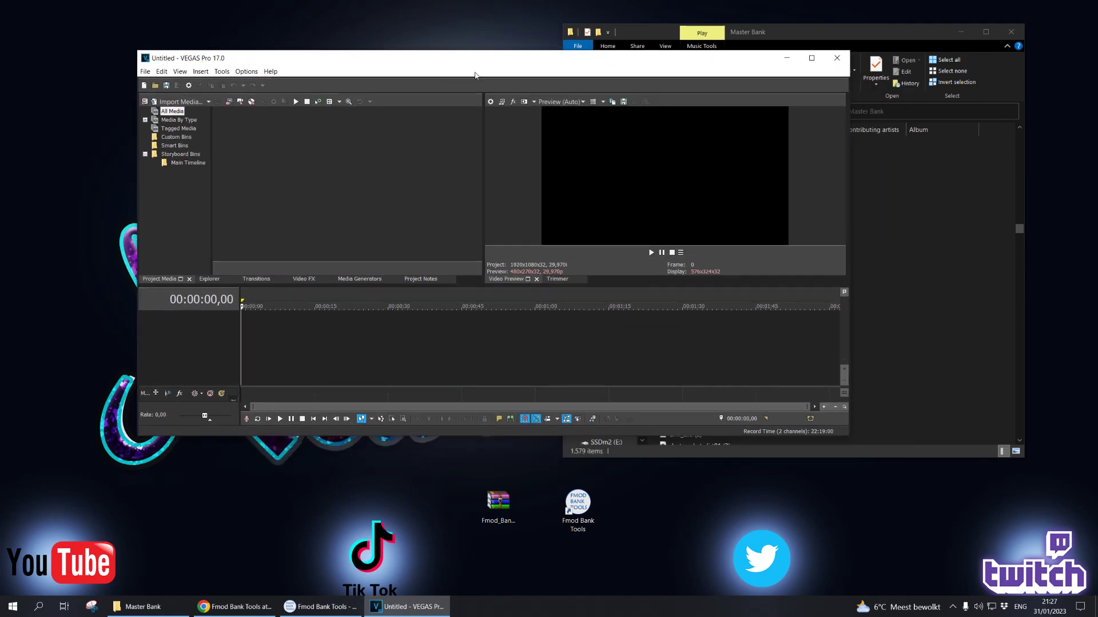
click(891, 200)
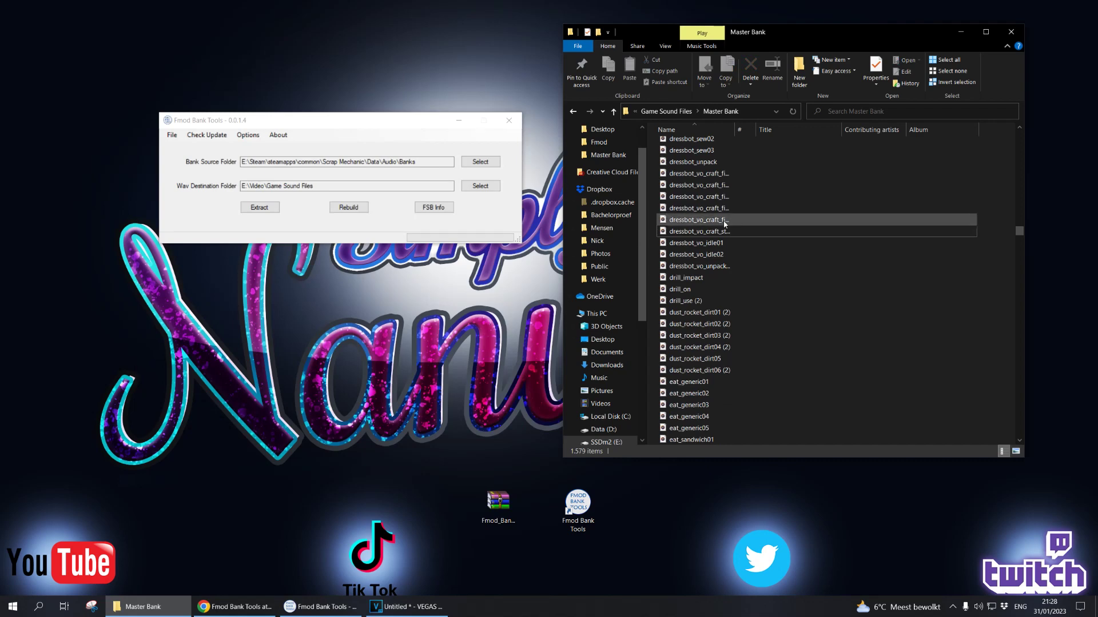
click(433, 607)
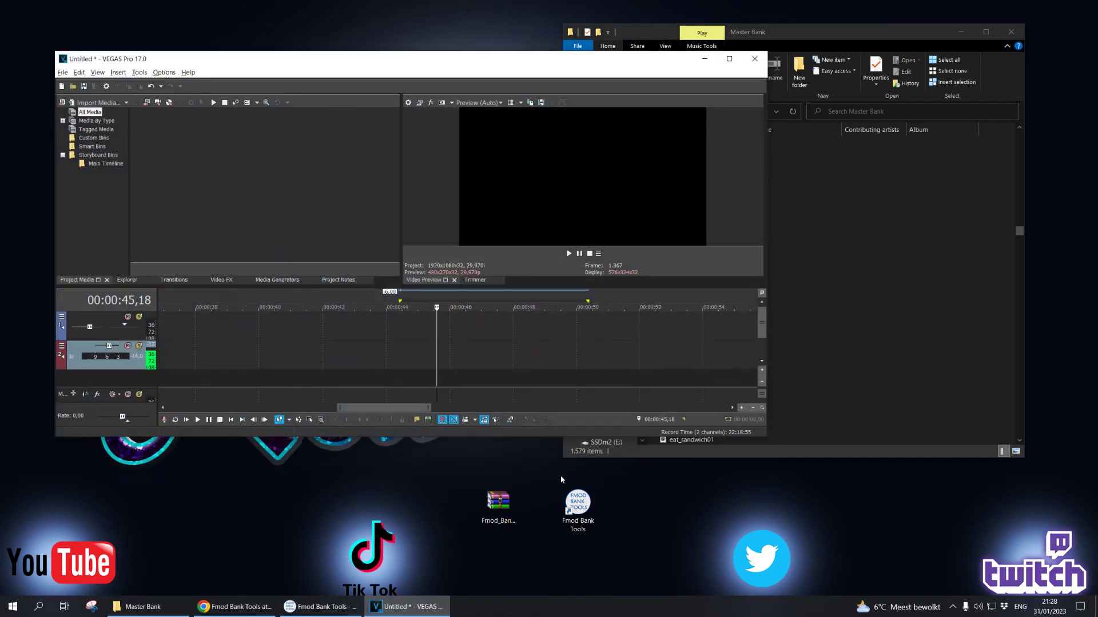
click(788, 278)
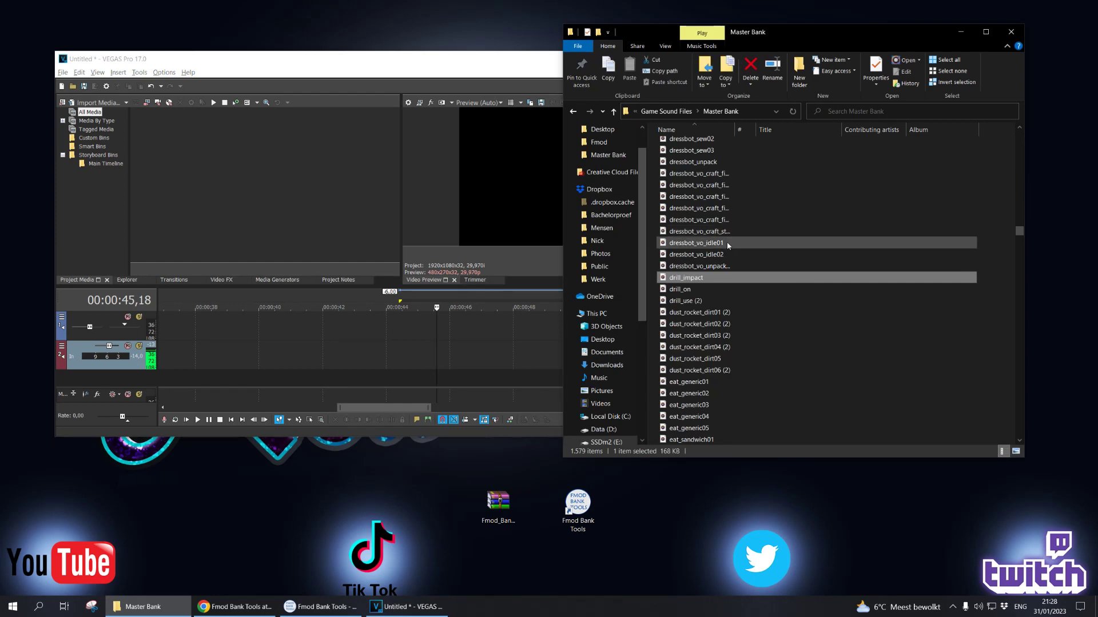
click(737, 292)
drag(737, 296, 333, 347)
Step: Drop drill_on on track 1, mute it, and record a short take on track 2
click(334, 347)
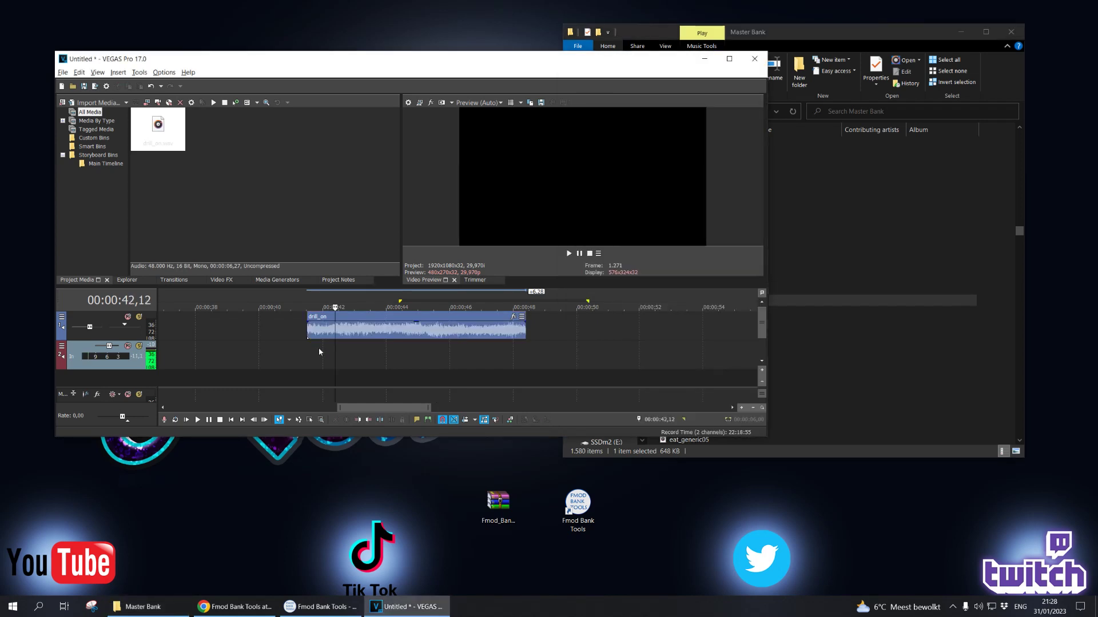
click(309, 354)
click(127, 317)
click(164, 419)
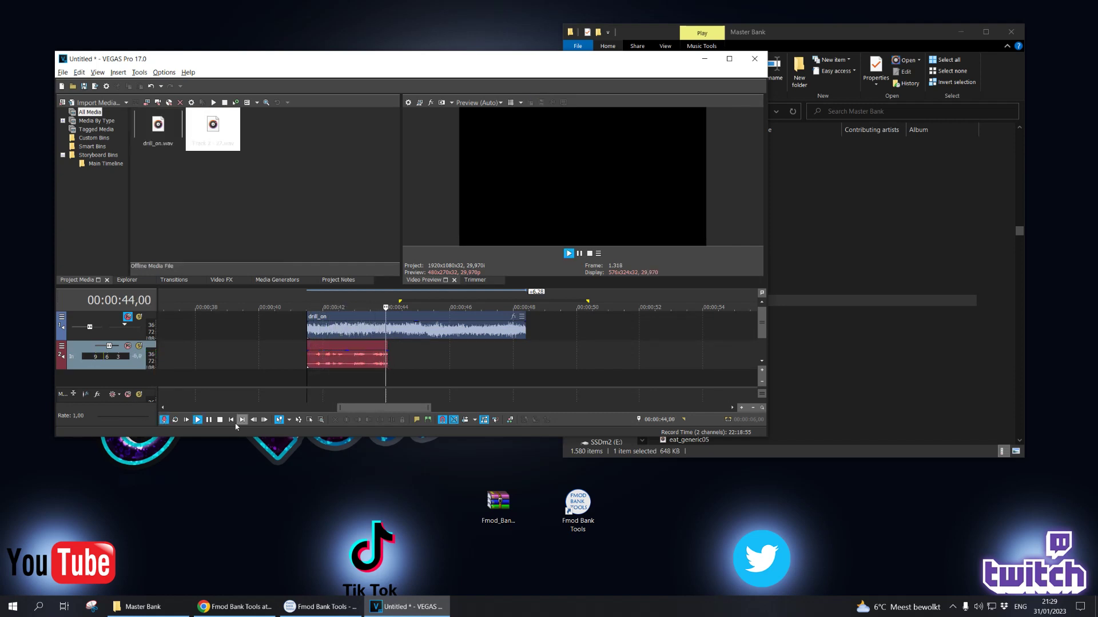
click(164, 419)
click(471, 262)
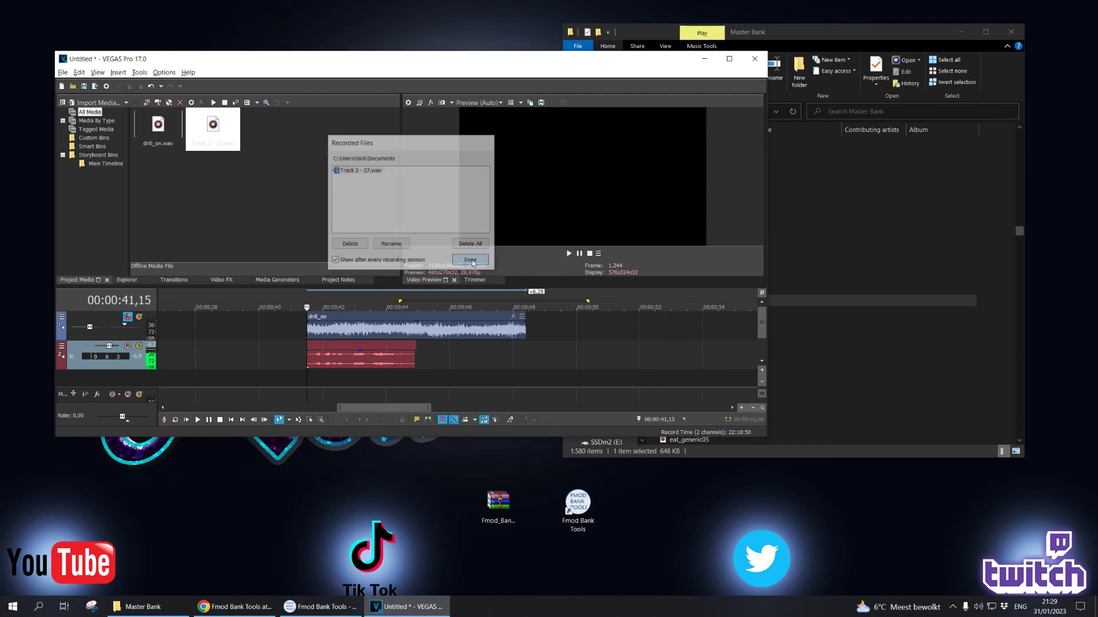
Step: Stretch the Track 2 take past the end of drill_on, playhead at 00:00:48,26
drag(307, 382, 410, 361)
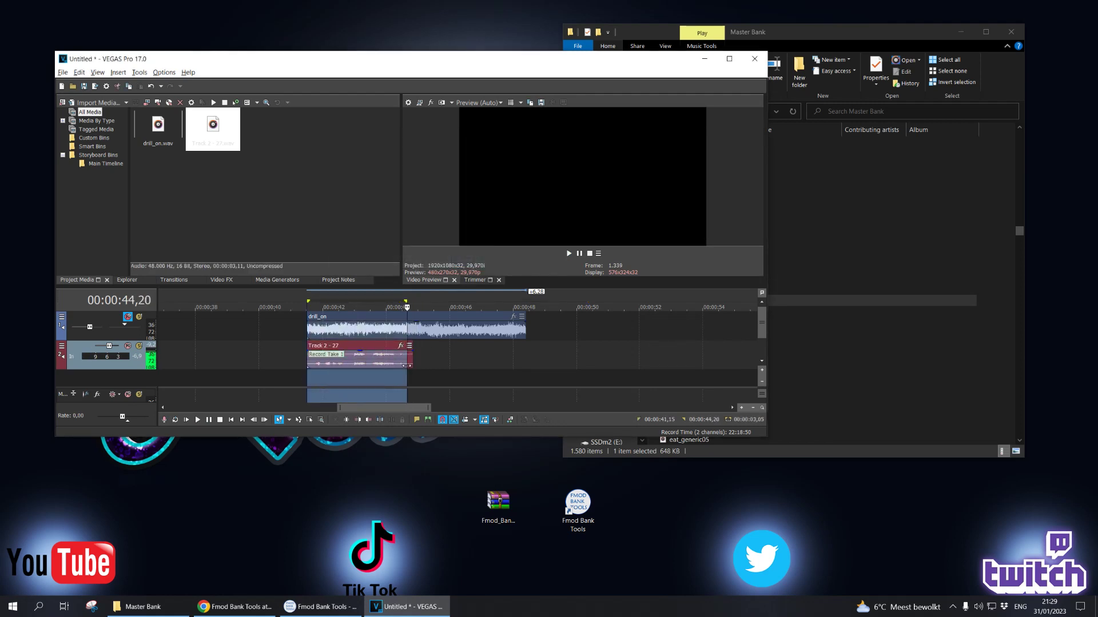
drag(406, 366, 408, 365)
click(460, 368)
drag(412, 359, 534, 355)
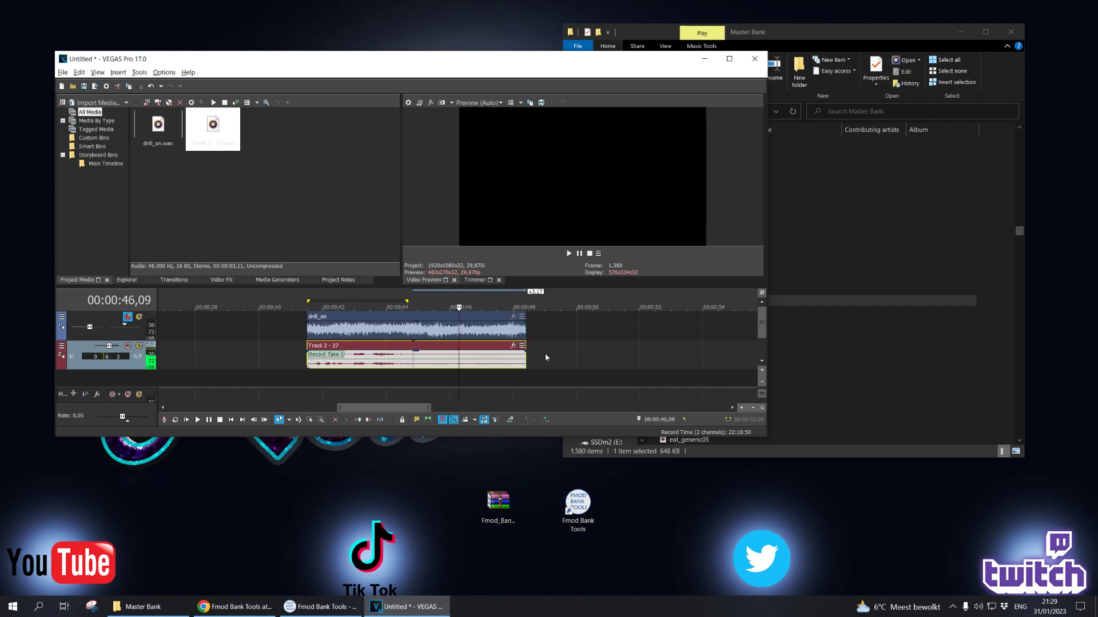
drag(526, 356, 571, 354)
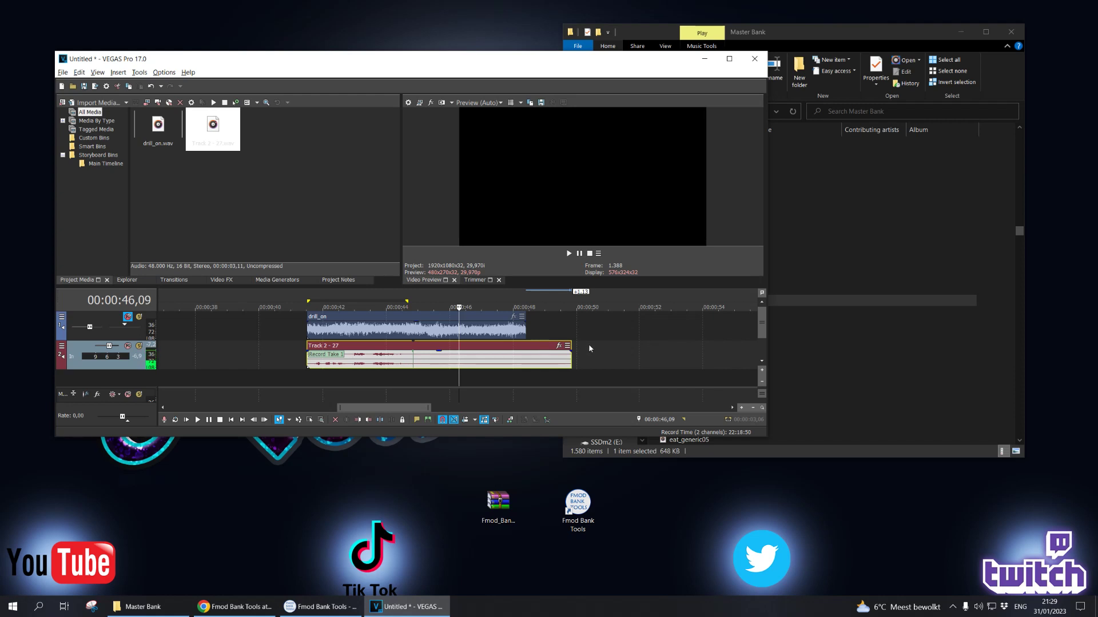
click(541, 361)
Step: Trim the Track 2 take to end with drill_on and select the span covering both clips
click(322, 606)
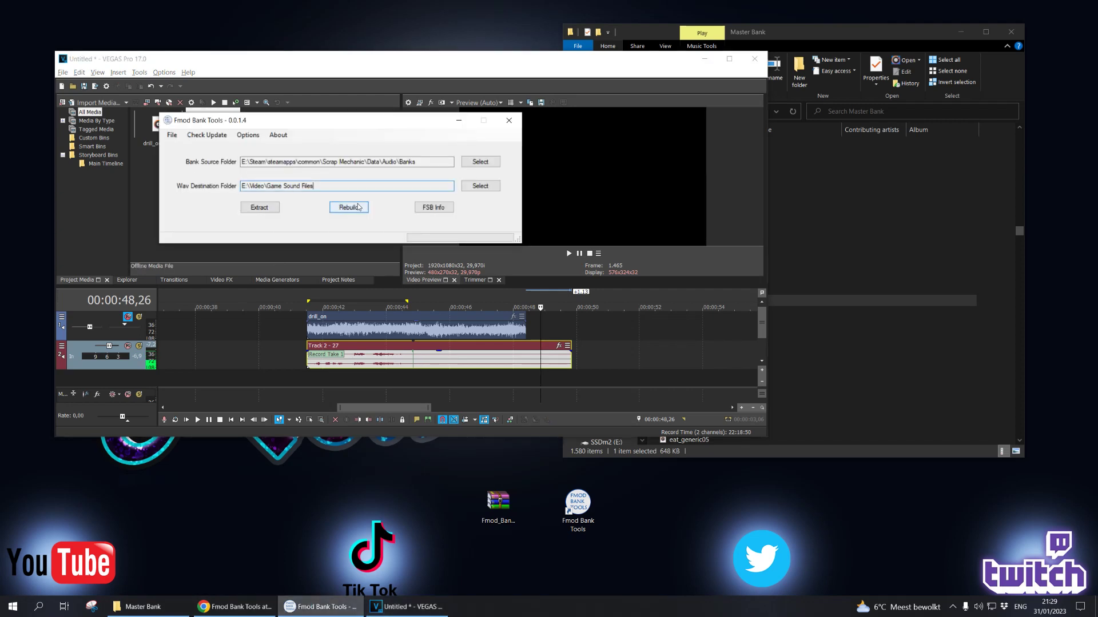
click(555, 328)
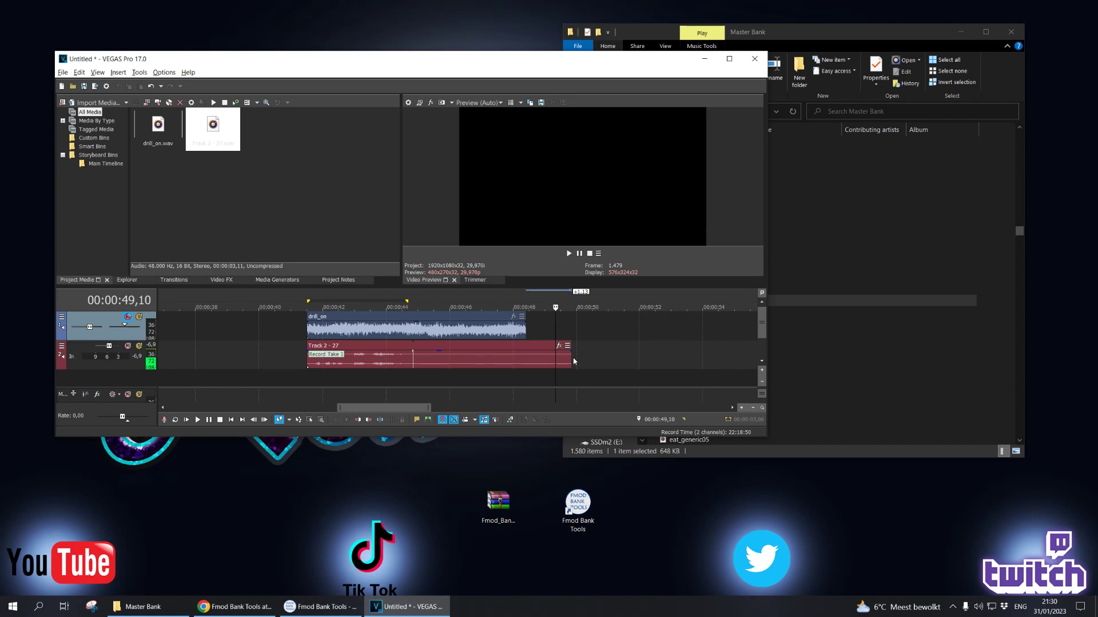
drag(569, 358, 527, 359)
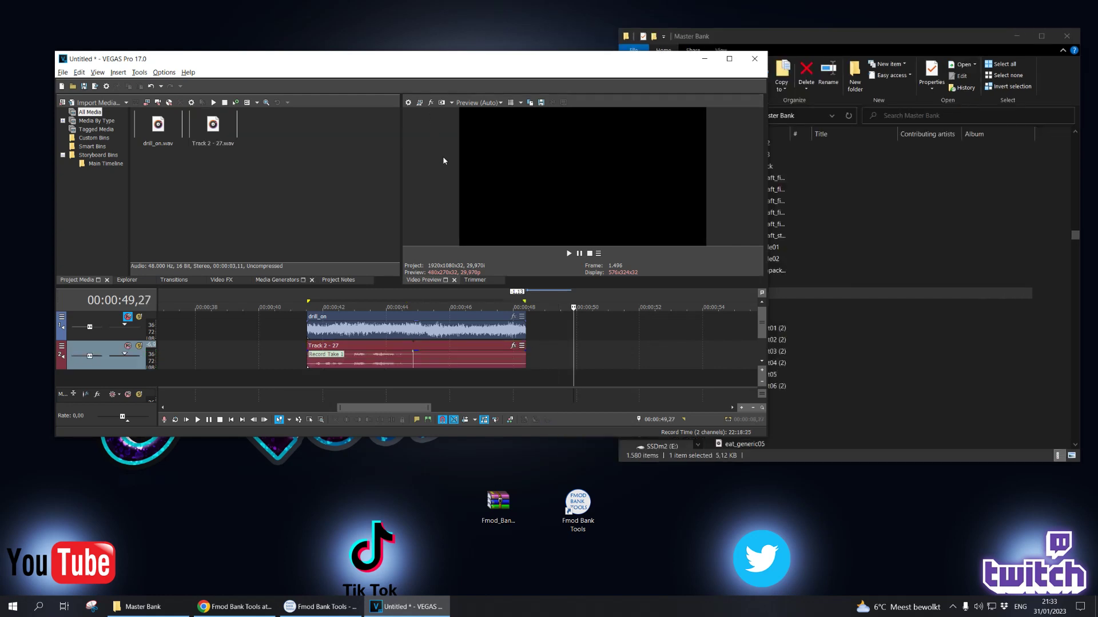
drag(525, 380, 307, 380)
click(62, 72)
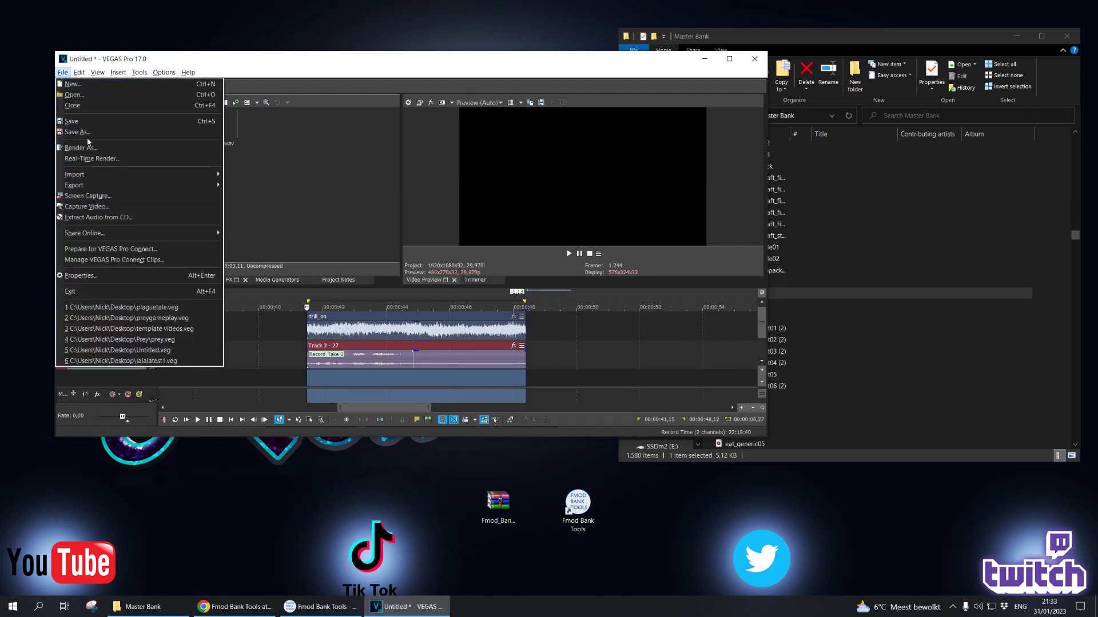
Step: In Render As, name the output drill_on and choose the Wave (Microsoft) format
click(126, 146)
click(756, 305)
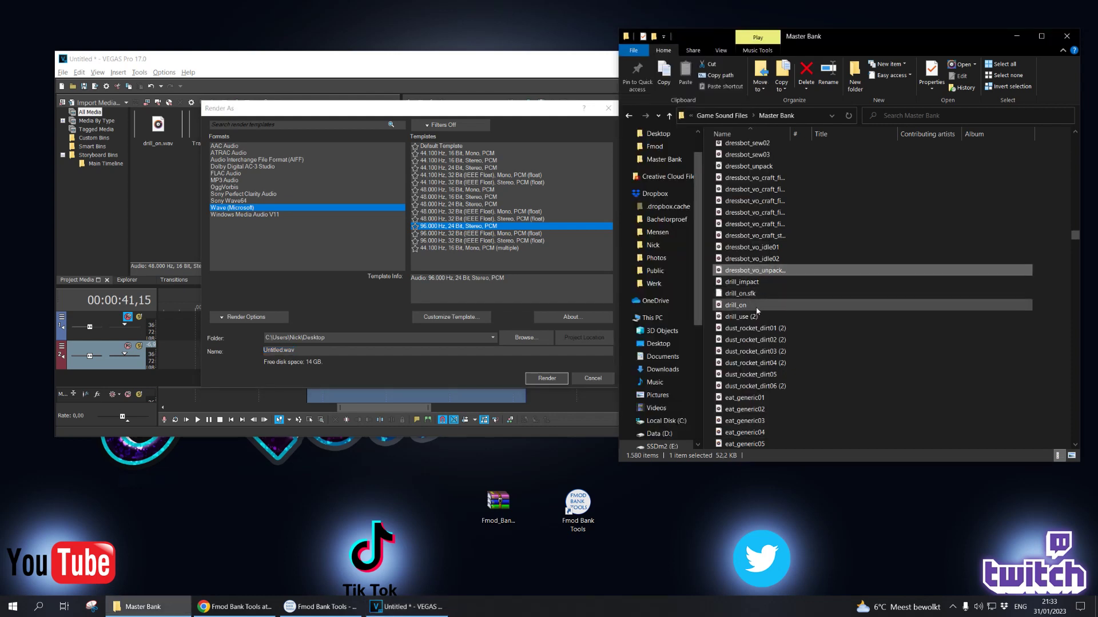
double_click(275, 350)
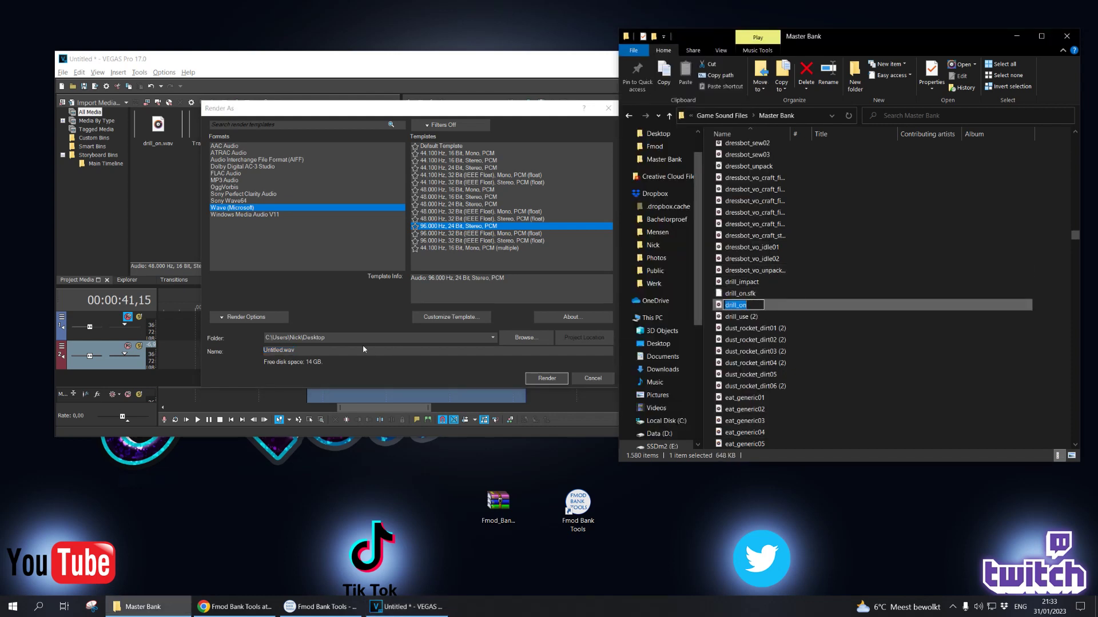
text(drill_on)
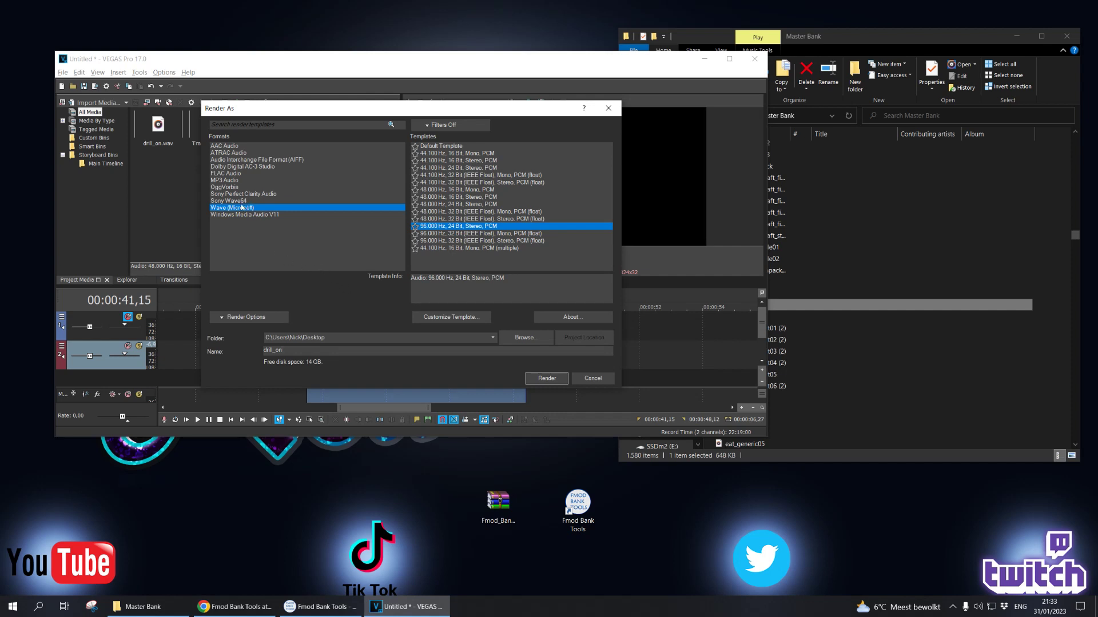
click(228, 209)
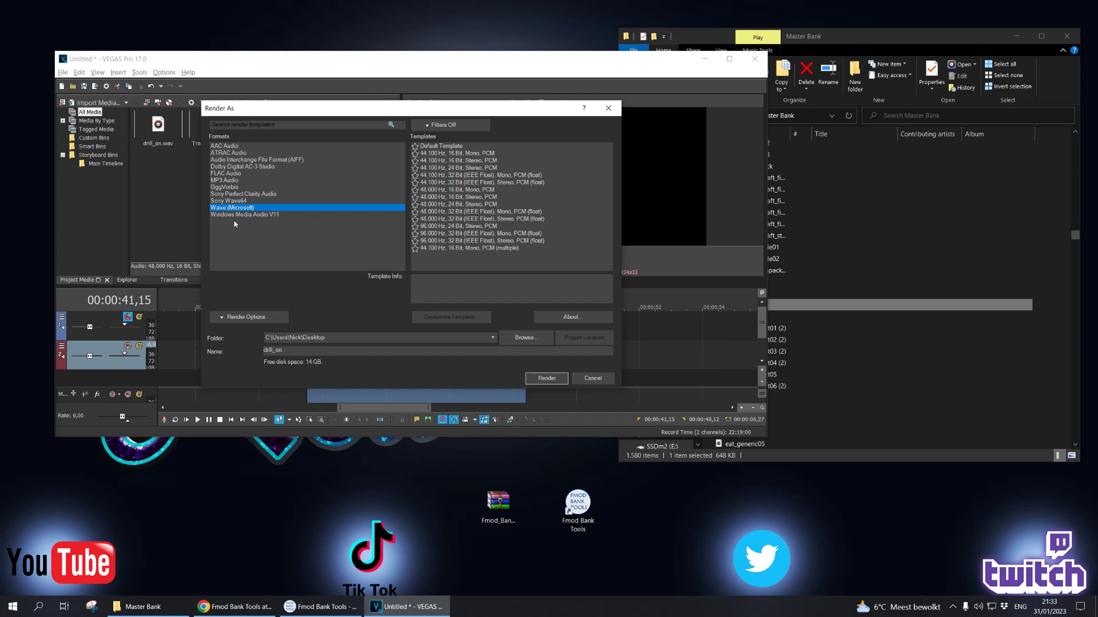
click(320, 607)
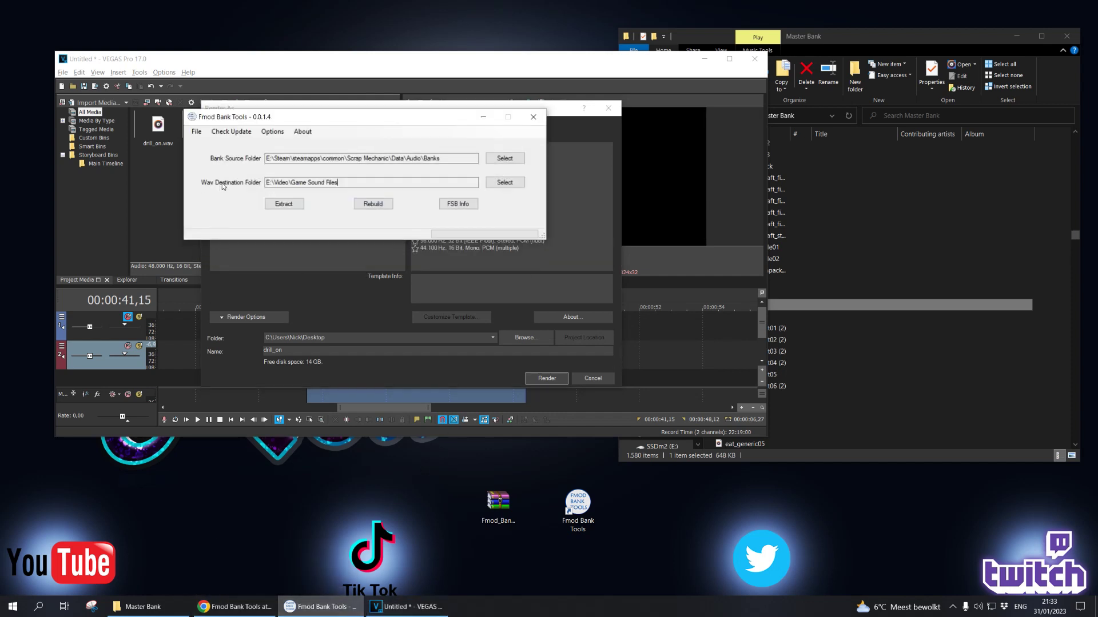
click(320, 607)
click(760, 235)
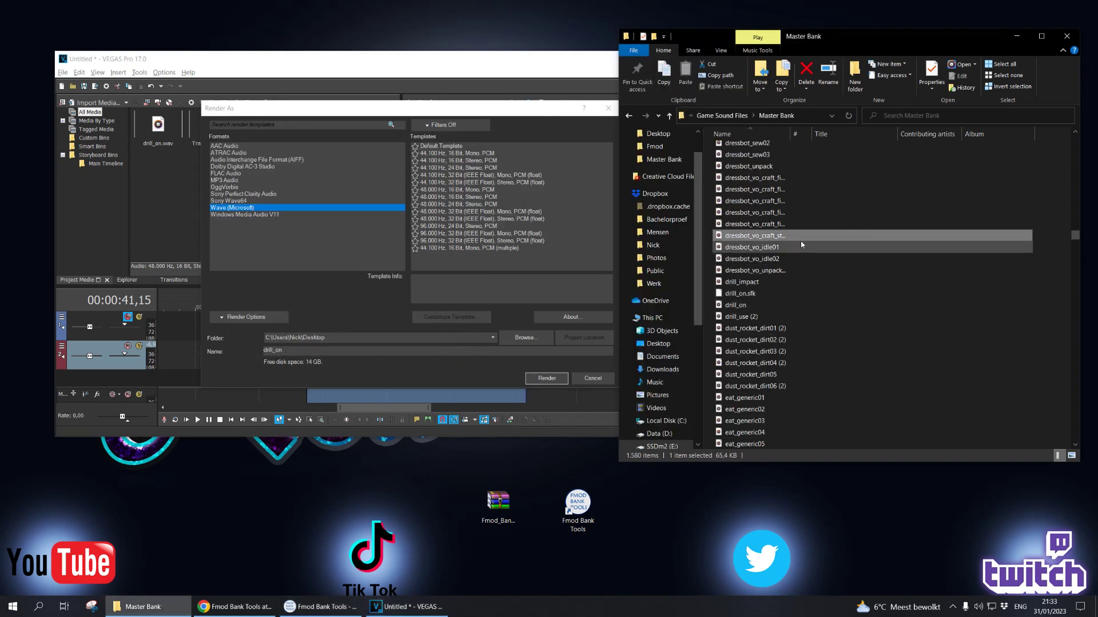
click(358, 349)
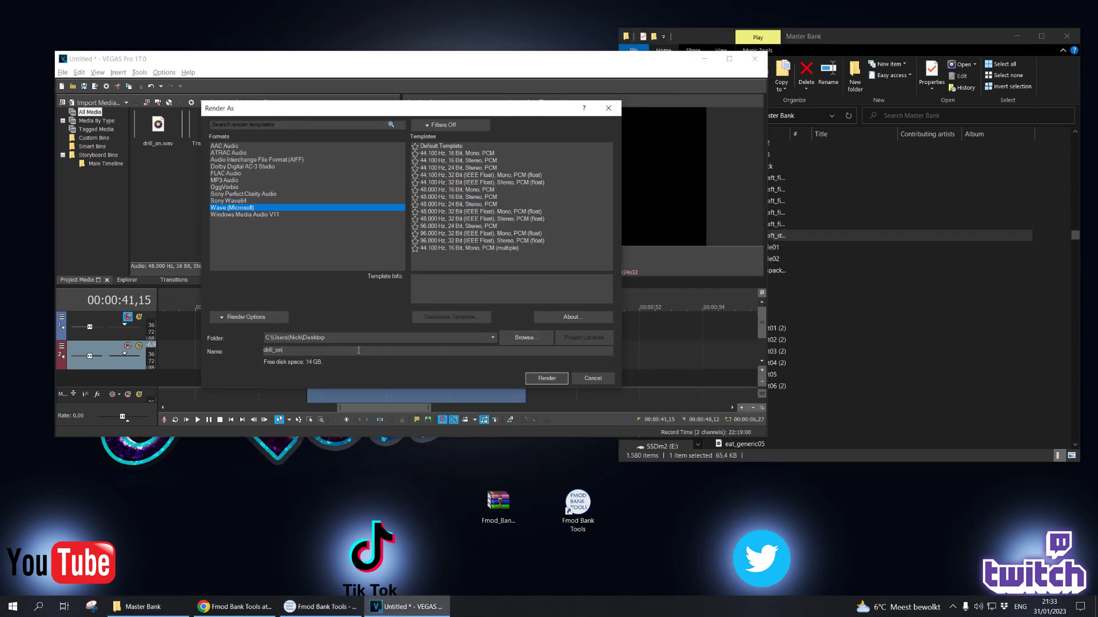
Step: Render drill_on.wav using the 96,000 Hz, 24 Bit, Stereo, PCM template
click(538, 378)
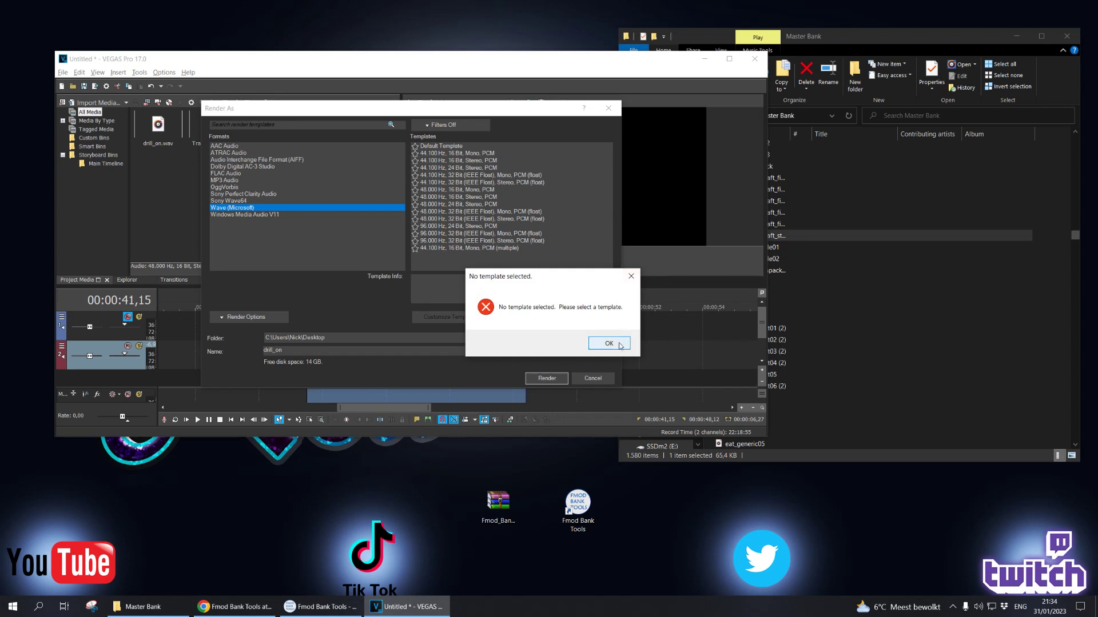
click(609, 343)
click(487, 227)
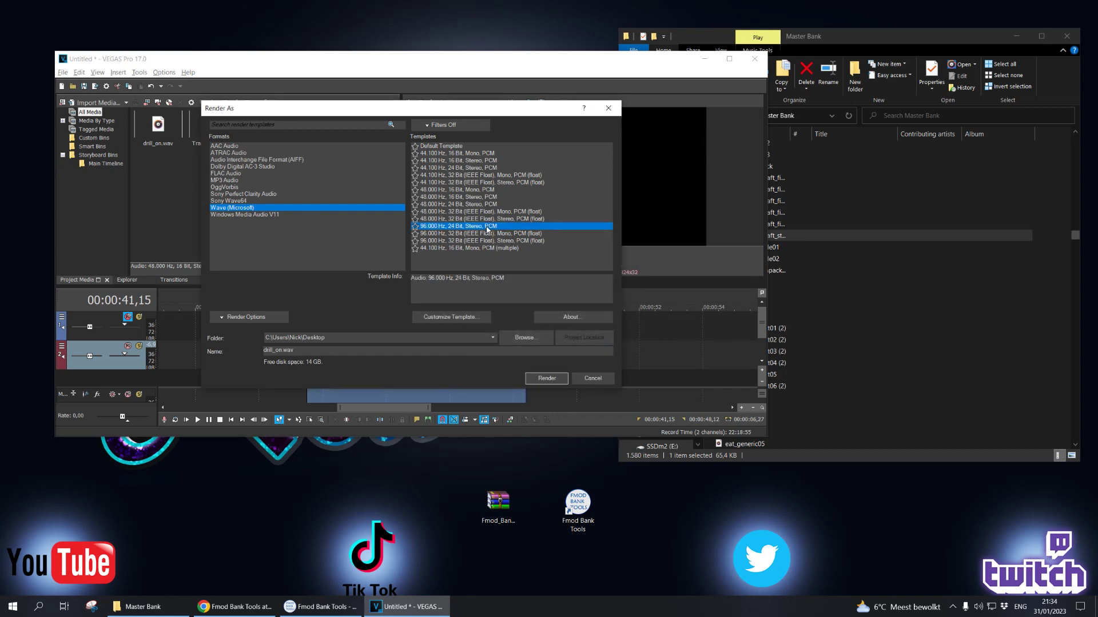
click(546, 378)
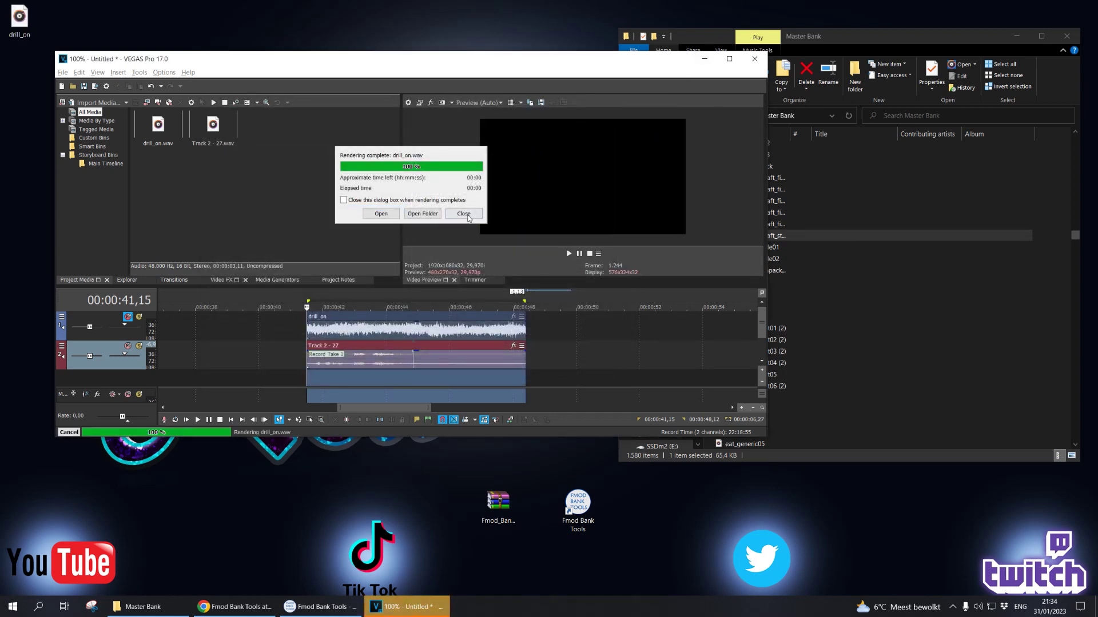
click(465, 214)
Step: Move the rendered drill_on.wav off the Desktop into the Master Bank folder
click(704, 59)
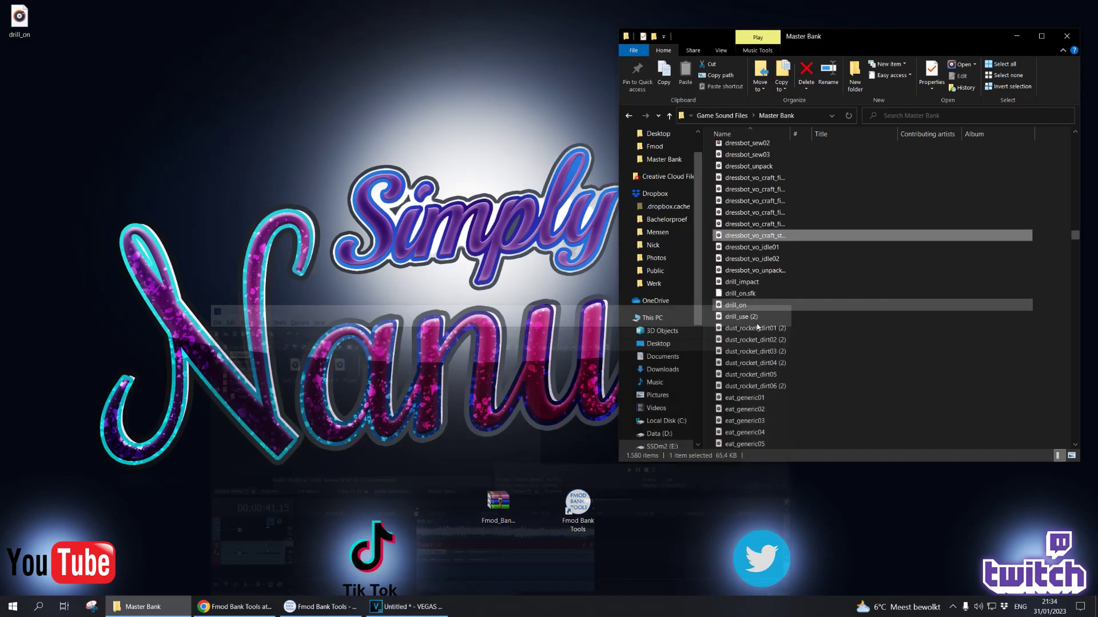
click(745, 306)
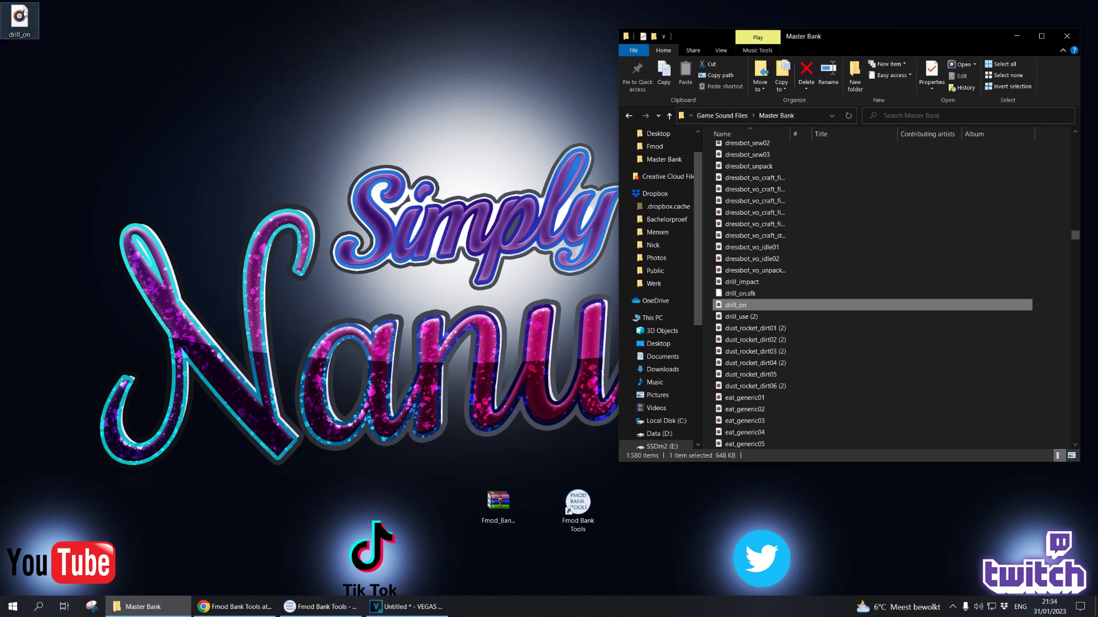
drag(24, 11, 223, 125)
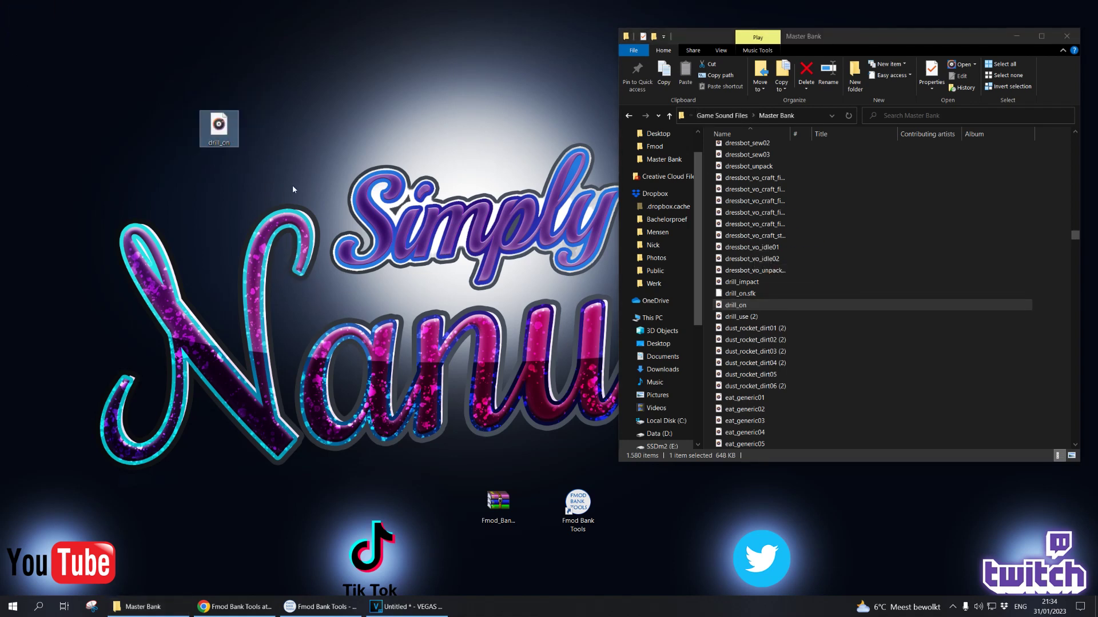
key(Delete)
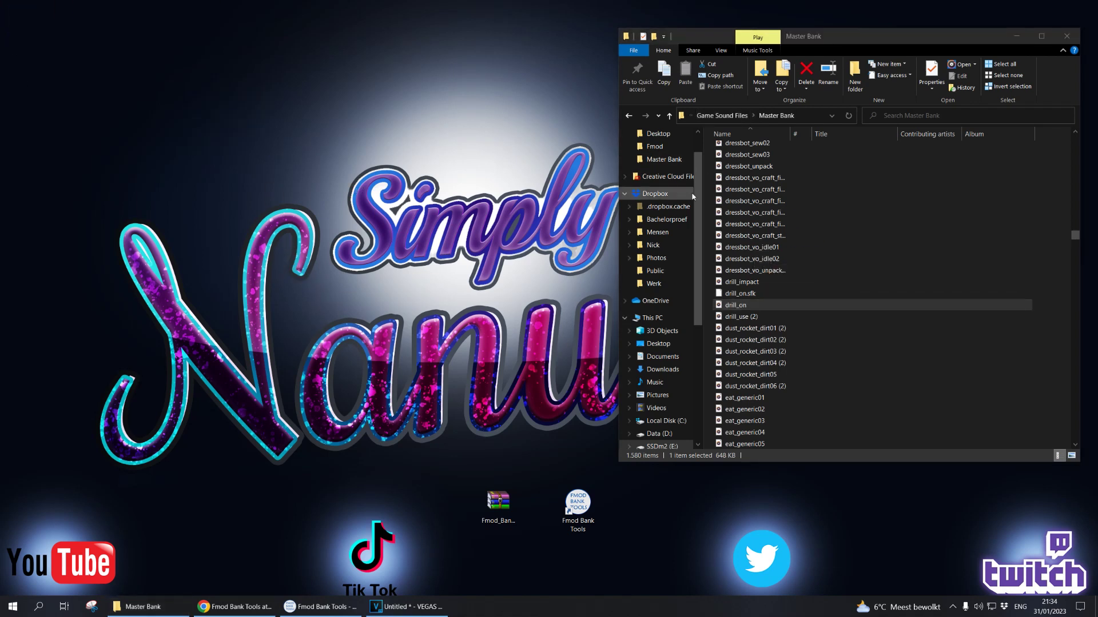
scroll(874, 316, down, 20)
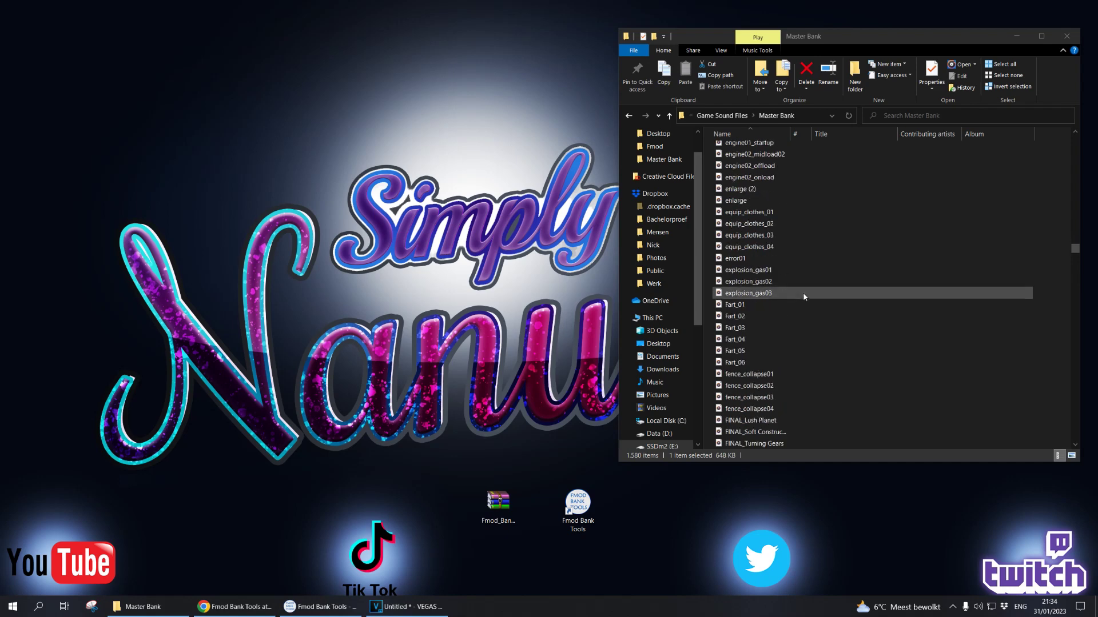
scroll(818, 286, down, 7)
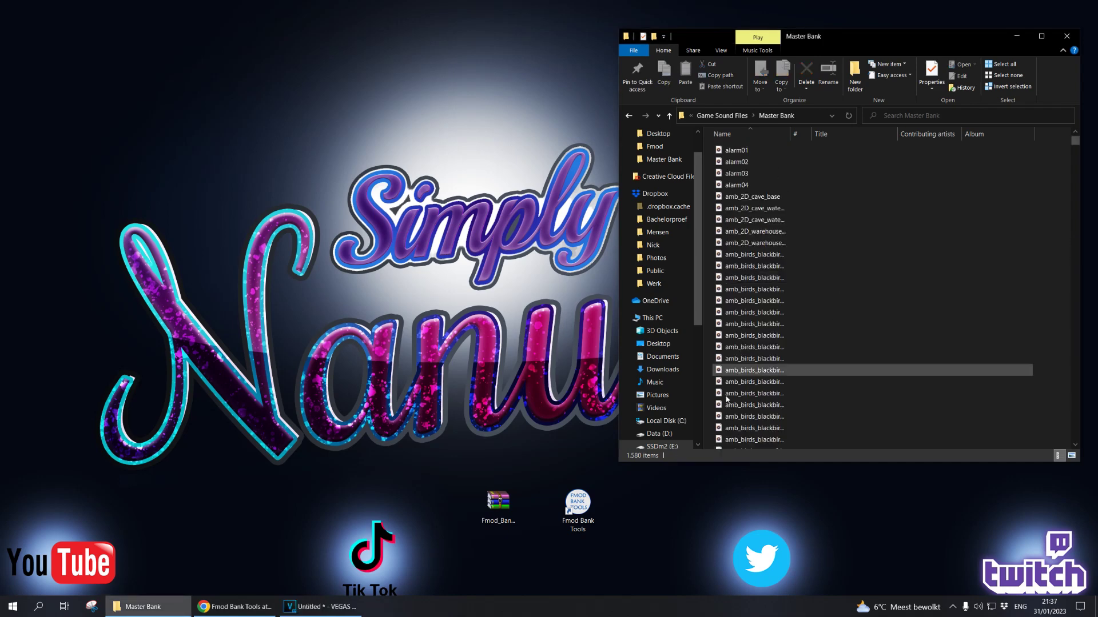
click(802, 225)
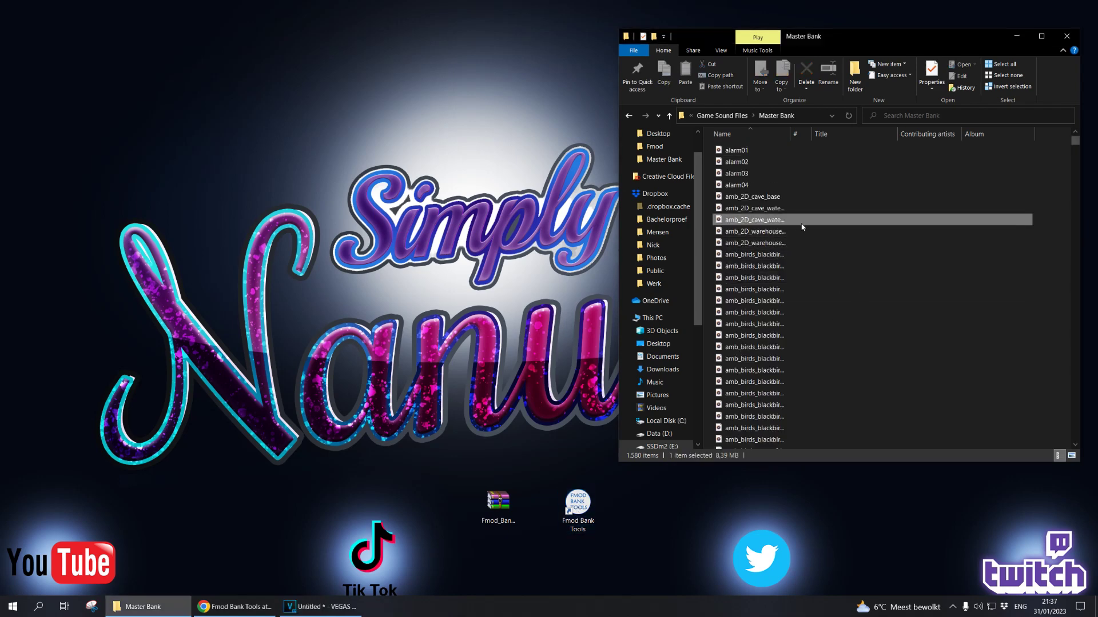
Step: Scroll the Master Bank file list and select attach_default03
scroll(794, 245, down, 13)
scroll(803, 269, down, 6)
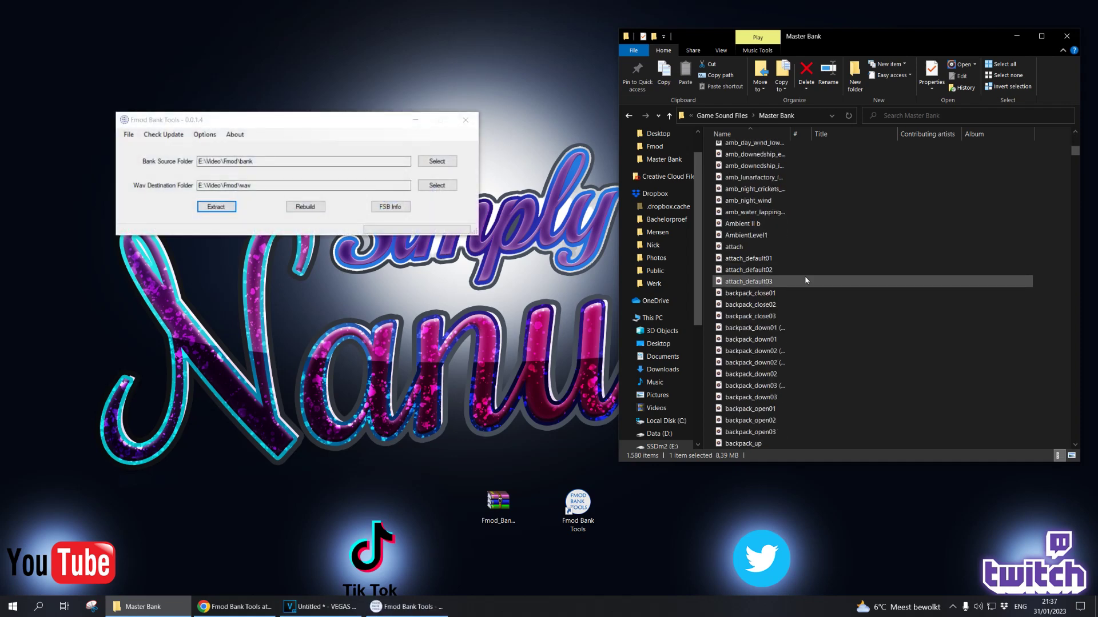
click(801, 285)
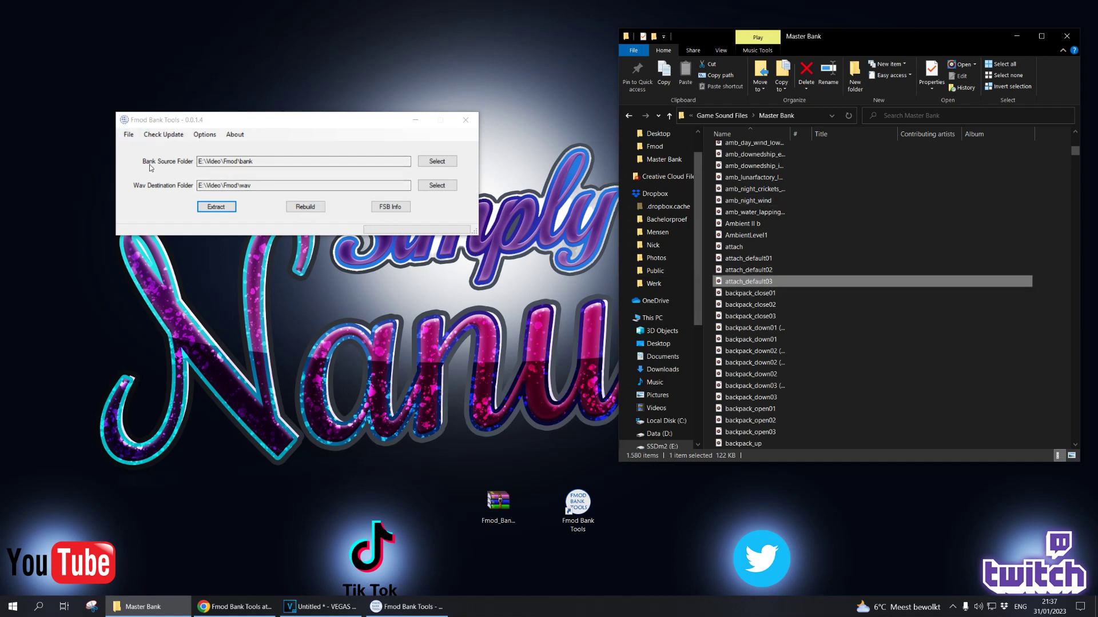
Step: Set the Wav Destination Folder to E:\Video\Game Sound Files\Master Bank
click(249, 150)
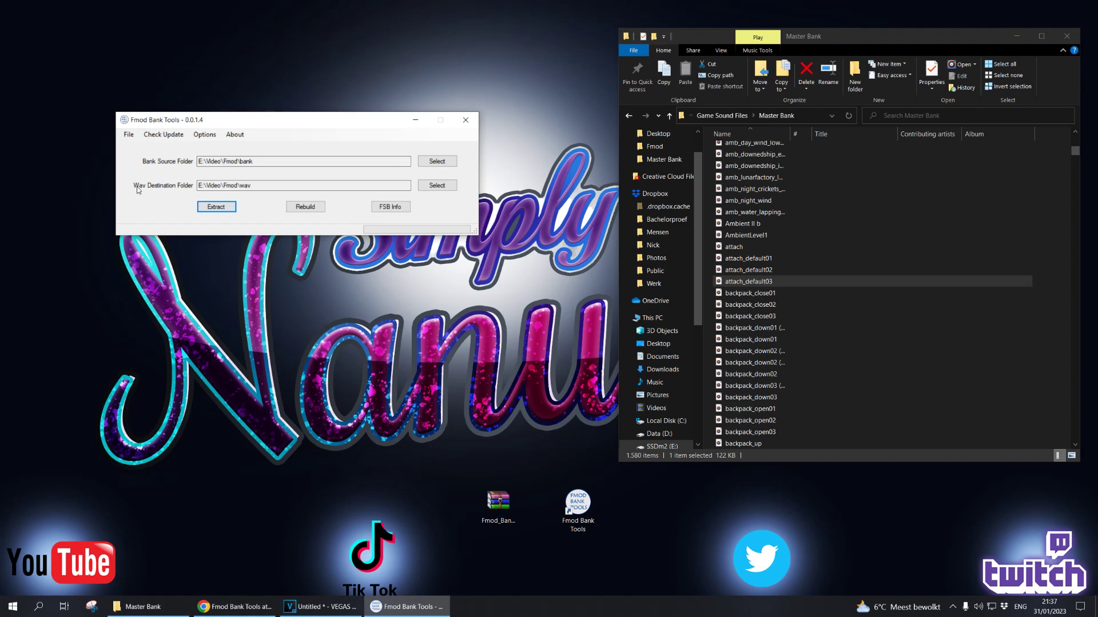
click(437, 185)
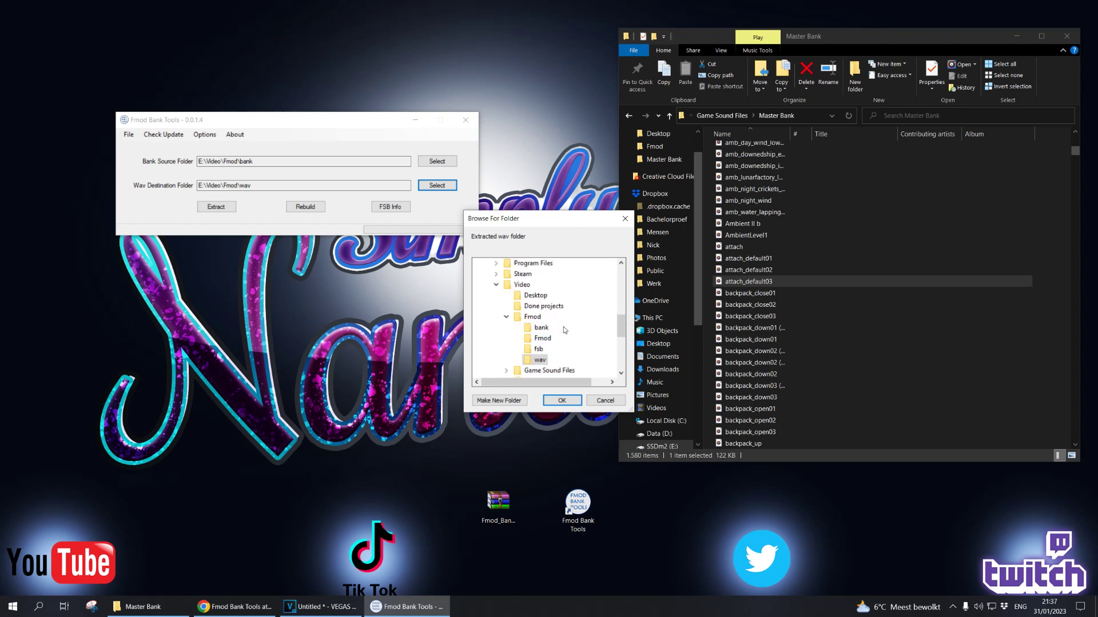
double_click(555, 338)
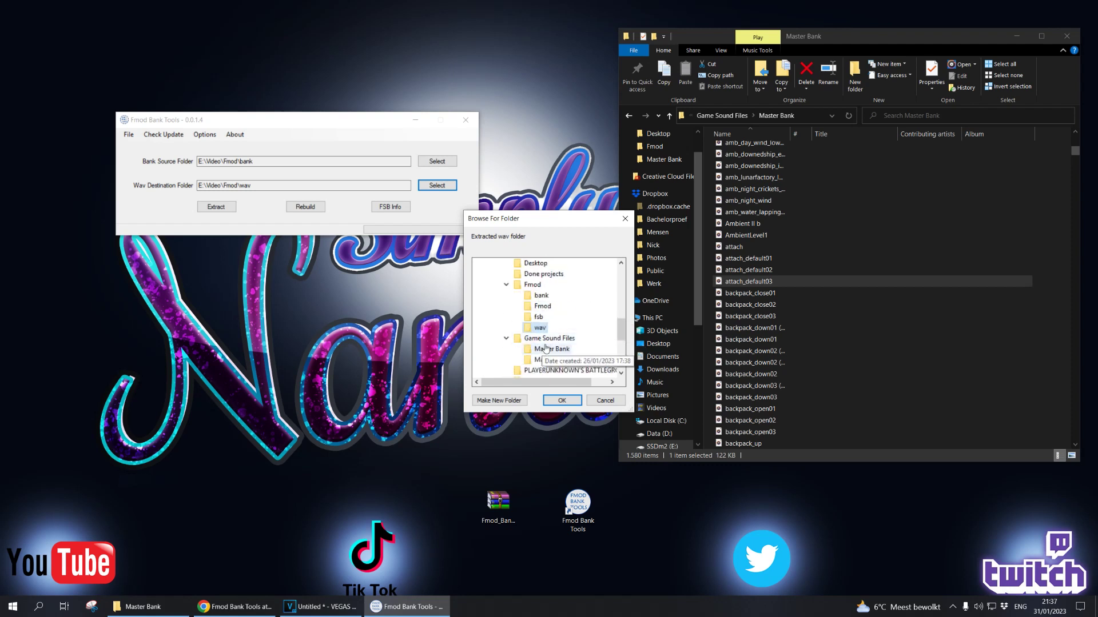
click(563, 350)
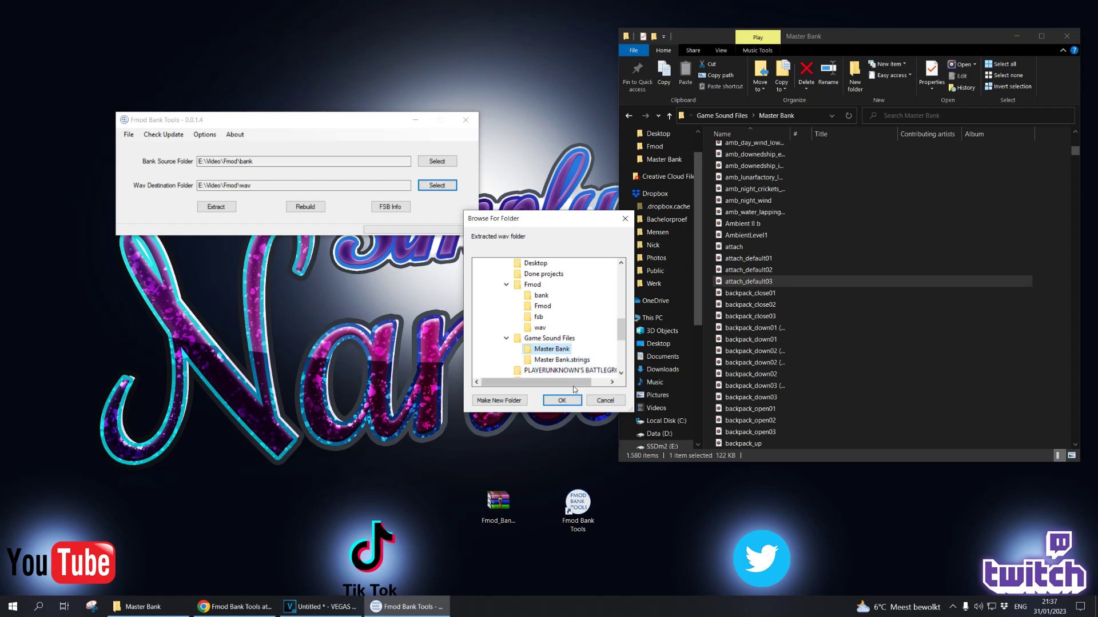
click(562, 400)
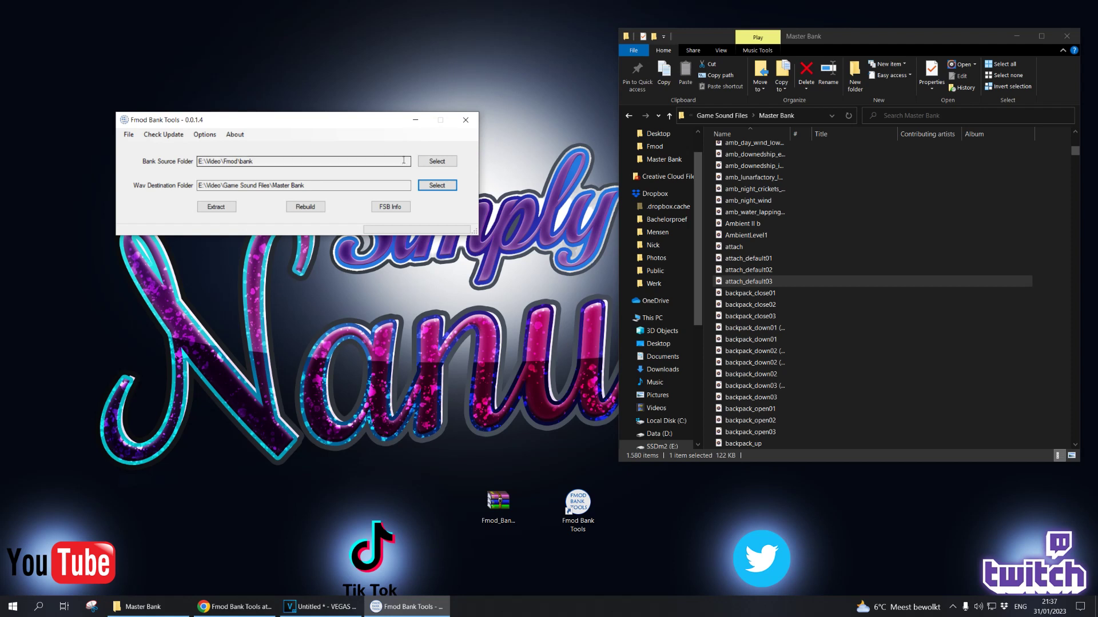
click(428, 163)
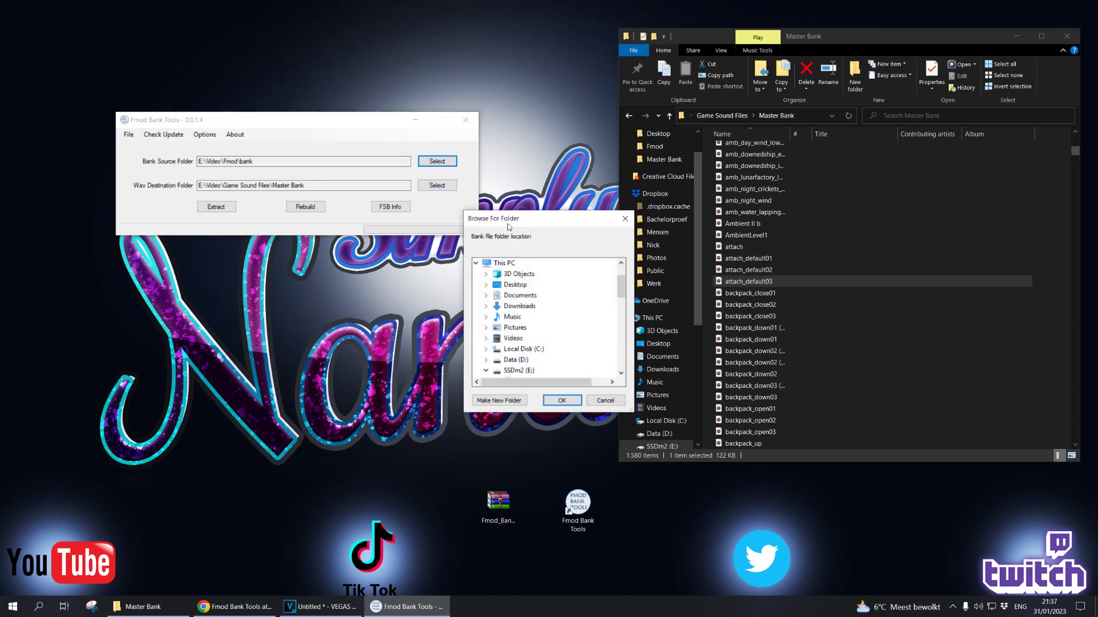
Step: Paste Master Bank.bank into the Game Sound Files folder
scroll(558, 320, up, 1)
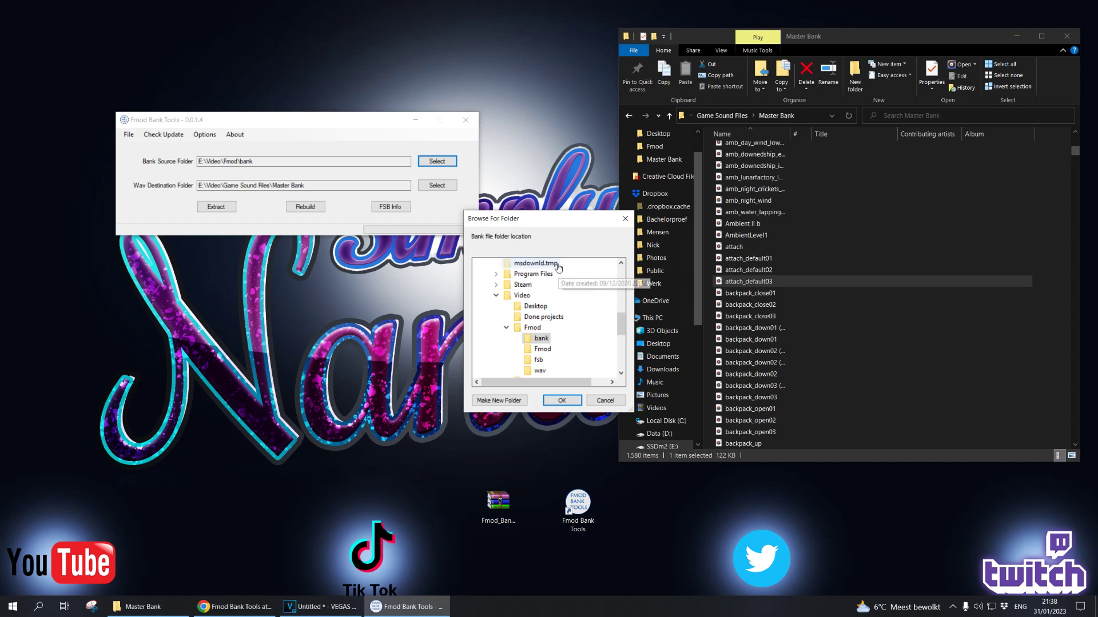
click(738, 116)
click(784, 216)
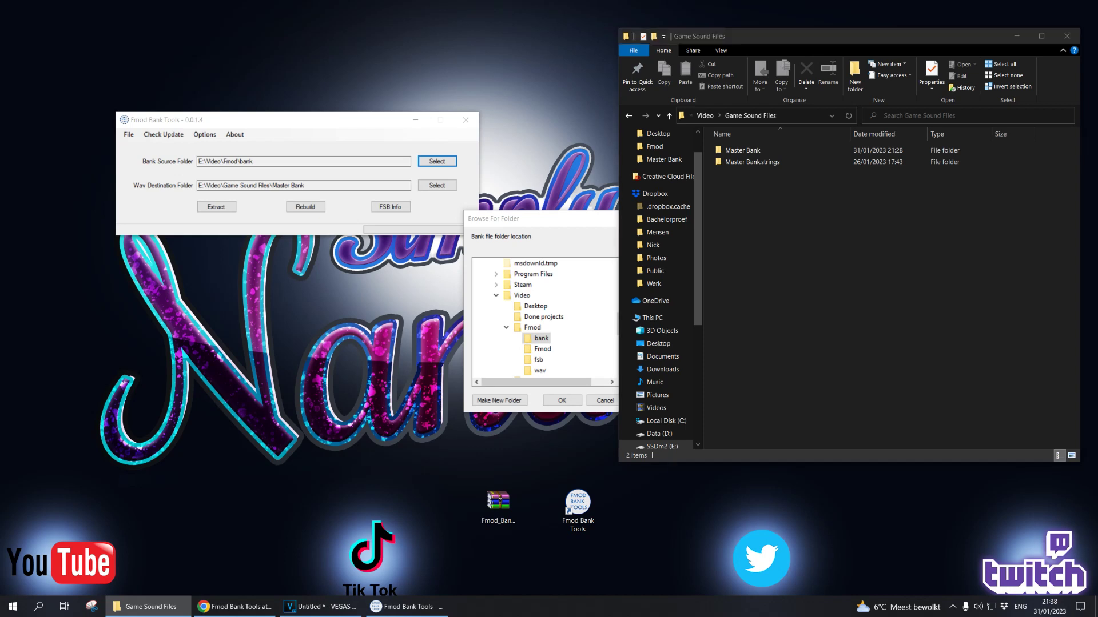
key(ctrl+v)
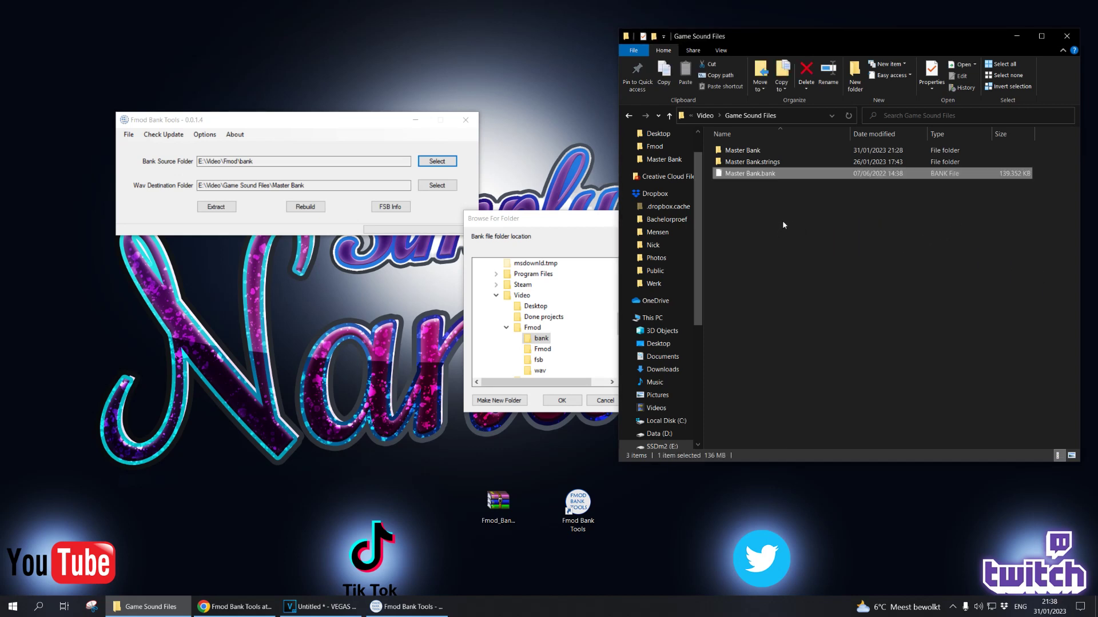
click(768, 209)
click(790, 208)
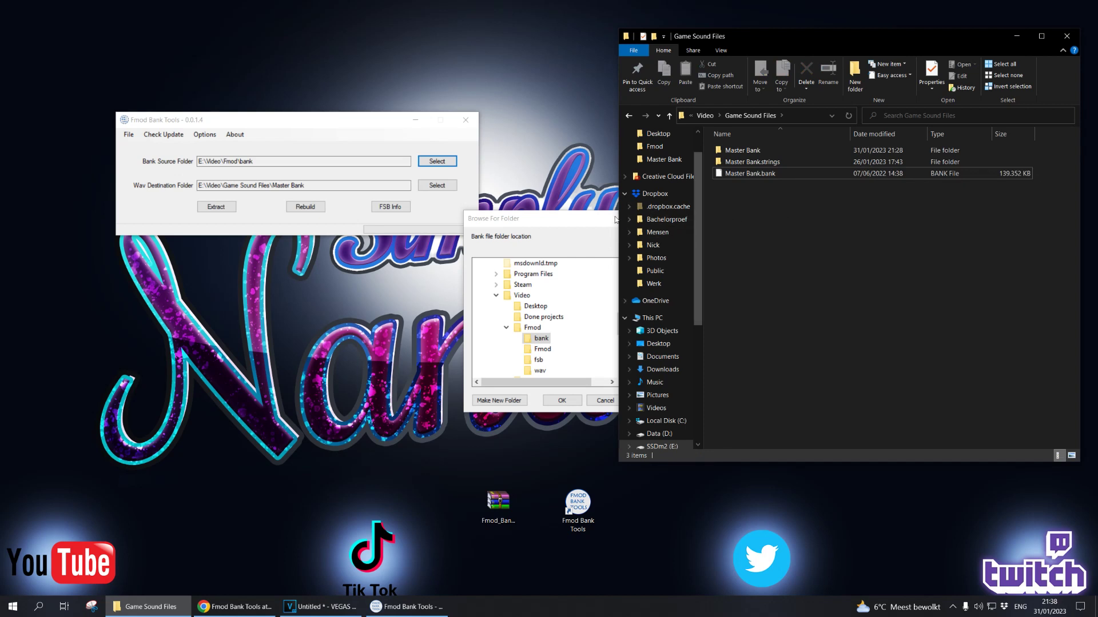
Step: Choose E:\Video\Game Sound Files as the Bank Source Folder
drag(596, 213, 588, 197)
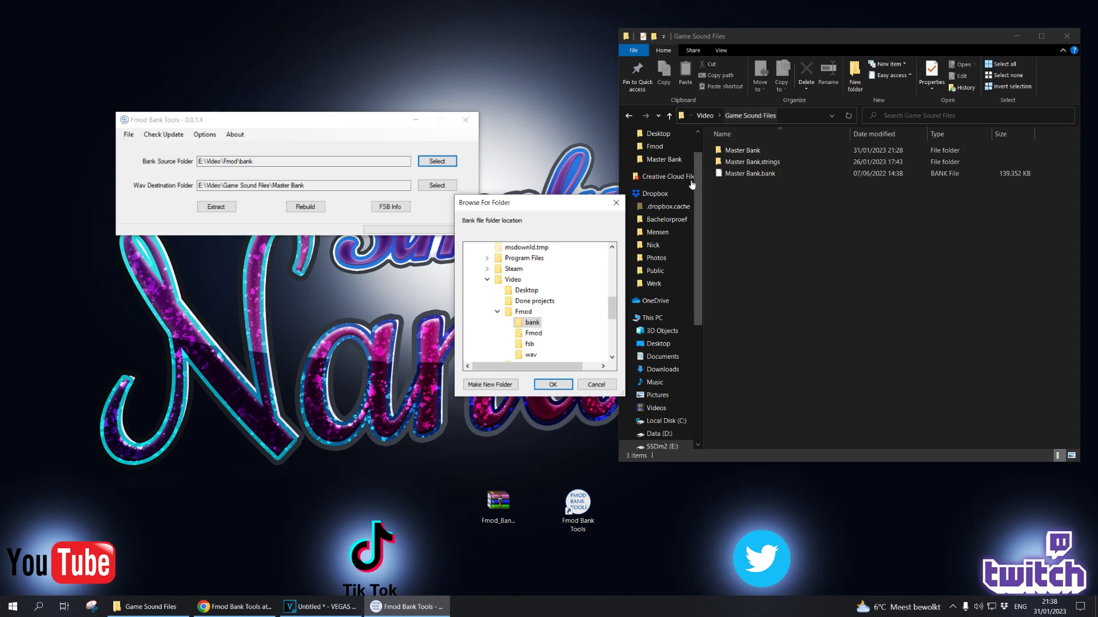
scroll(568, 286, down, 2)
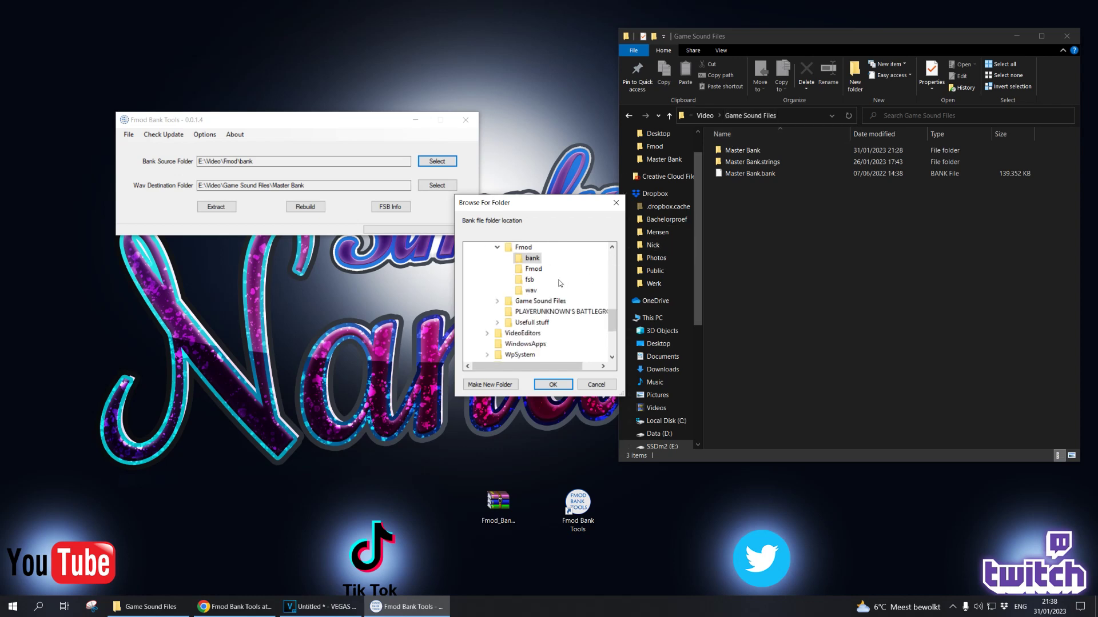
click(522, 303)
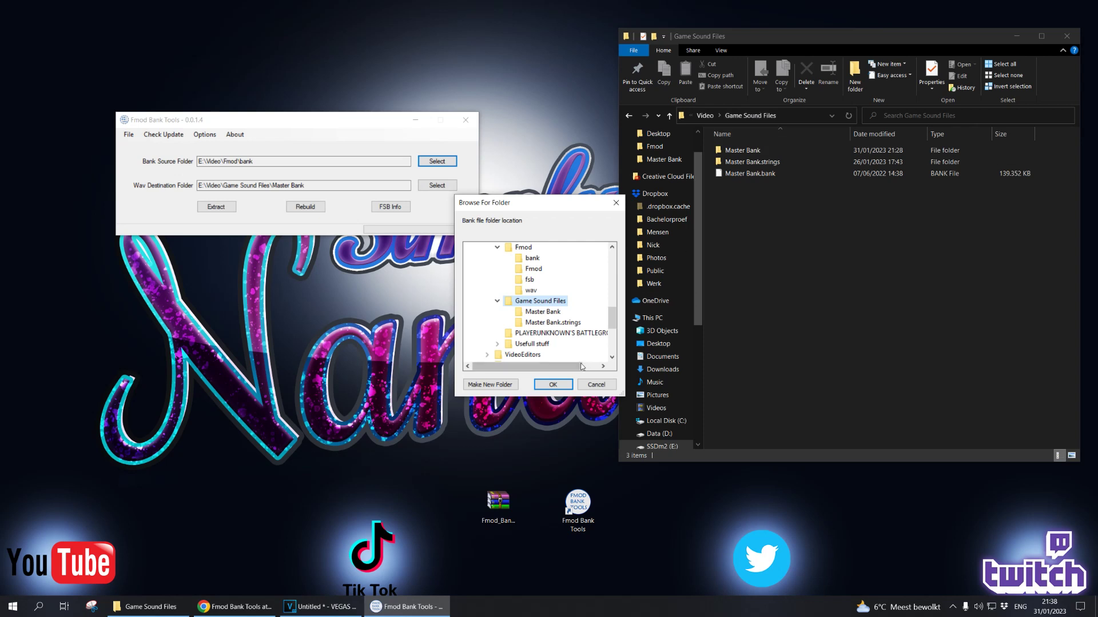
click(556, 386)
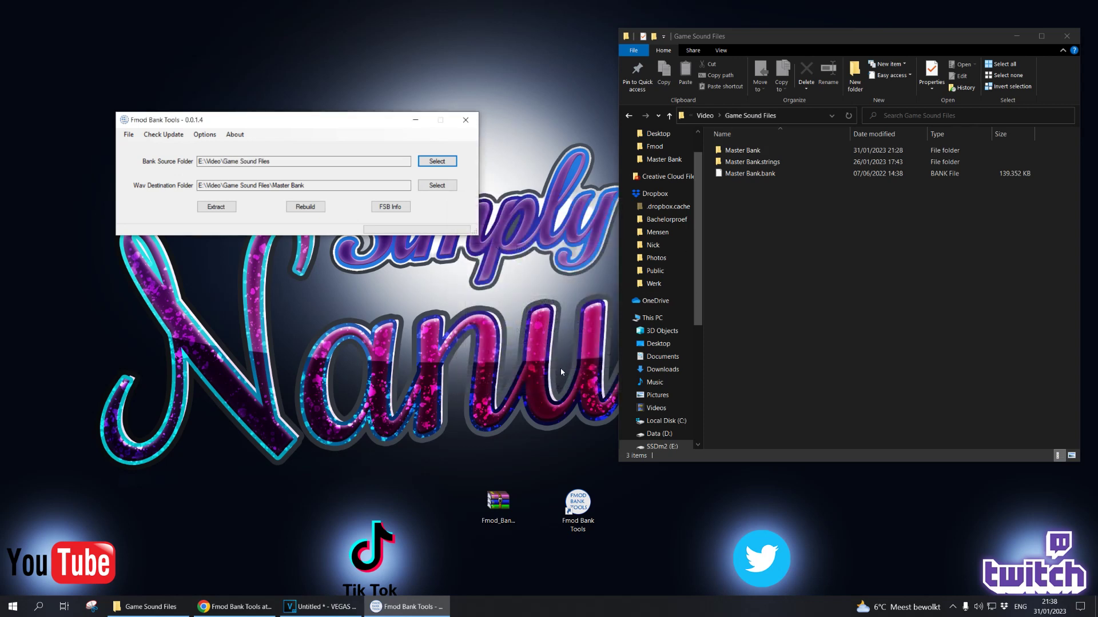
Step: Rebuild Master Bank and let the fsbankcl console process the WAV files
click(311, 208)
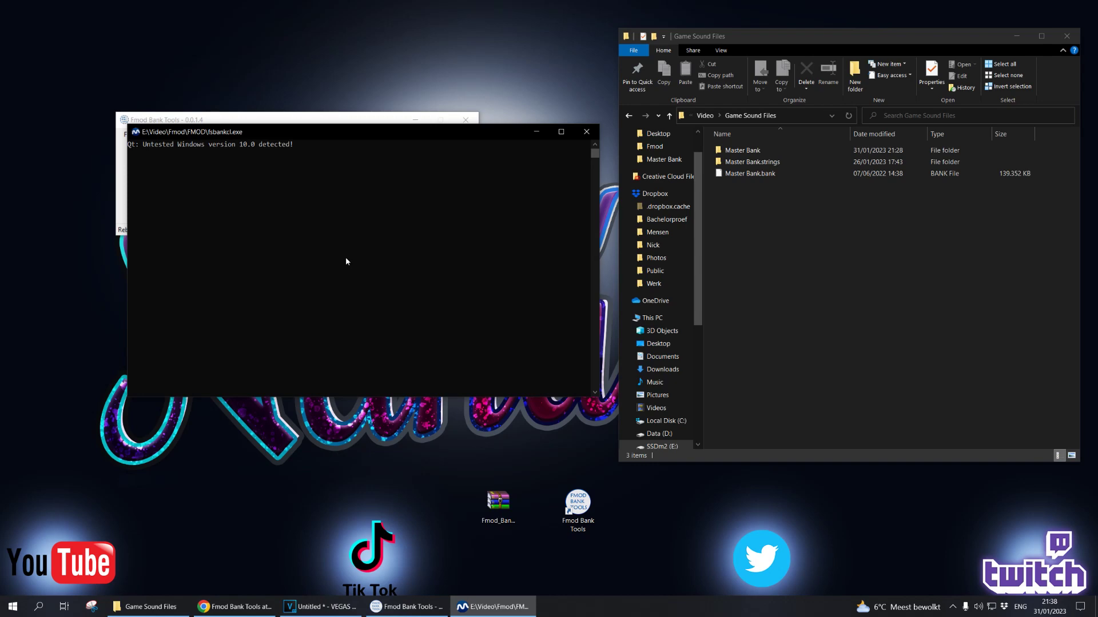
click(760, 174)
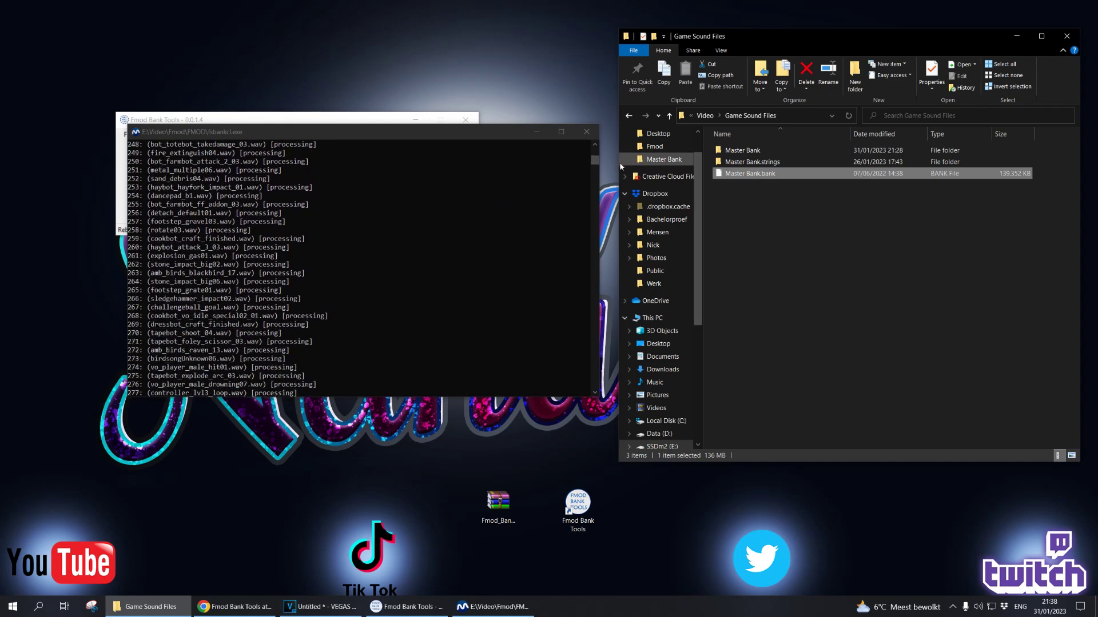
click(587, 139)
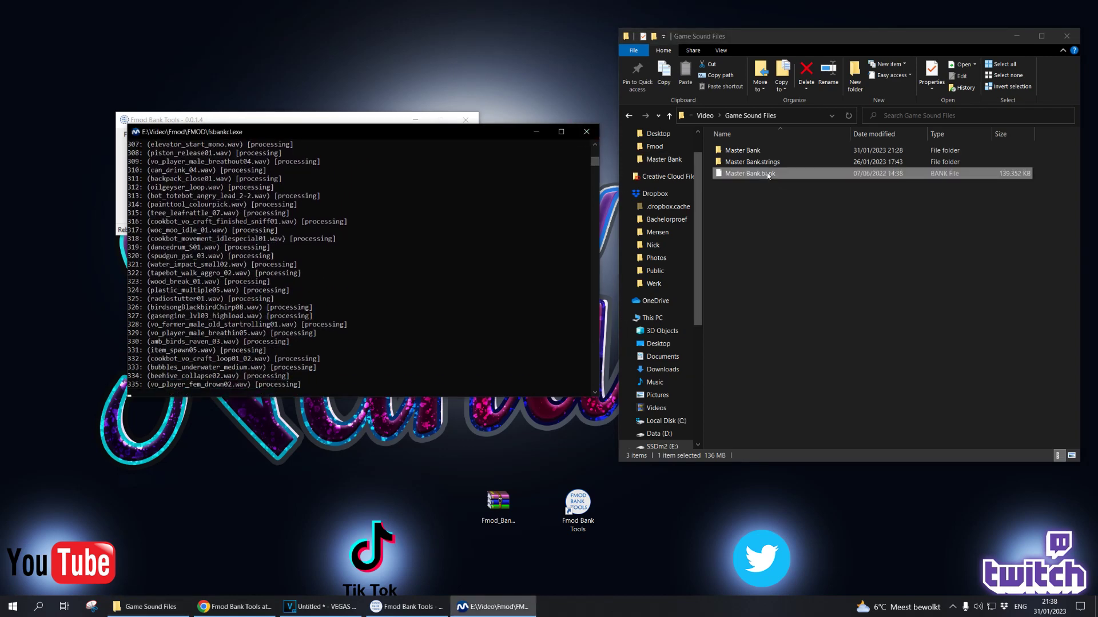
click(783, 197)
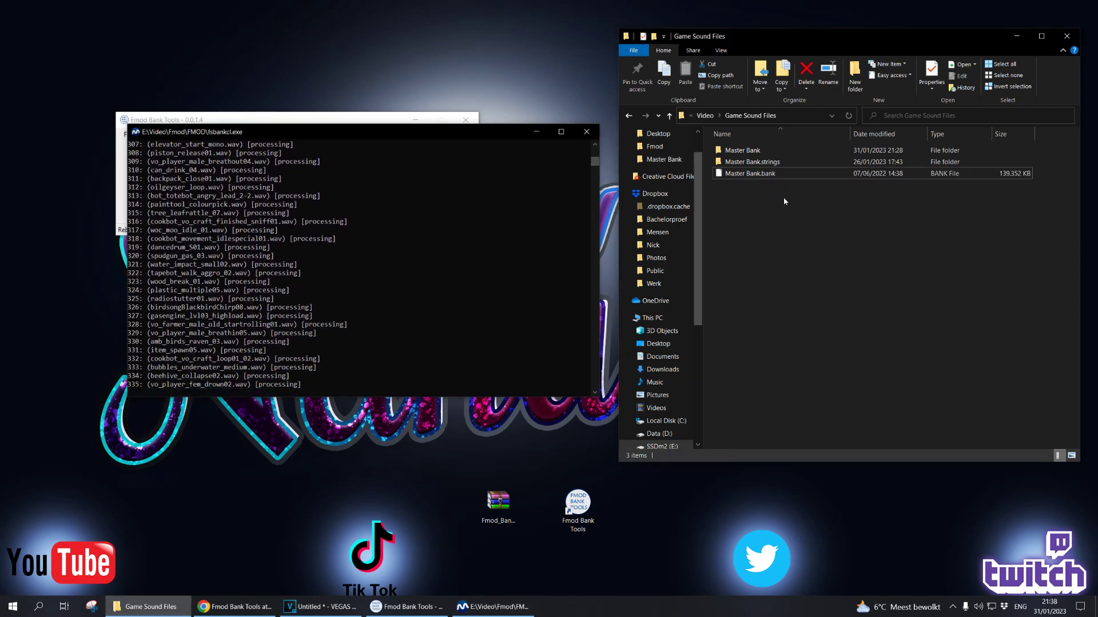
click(753, 173)
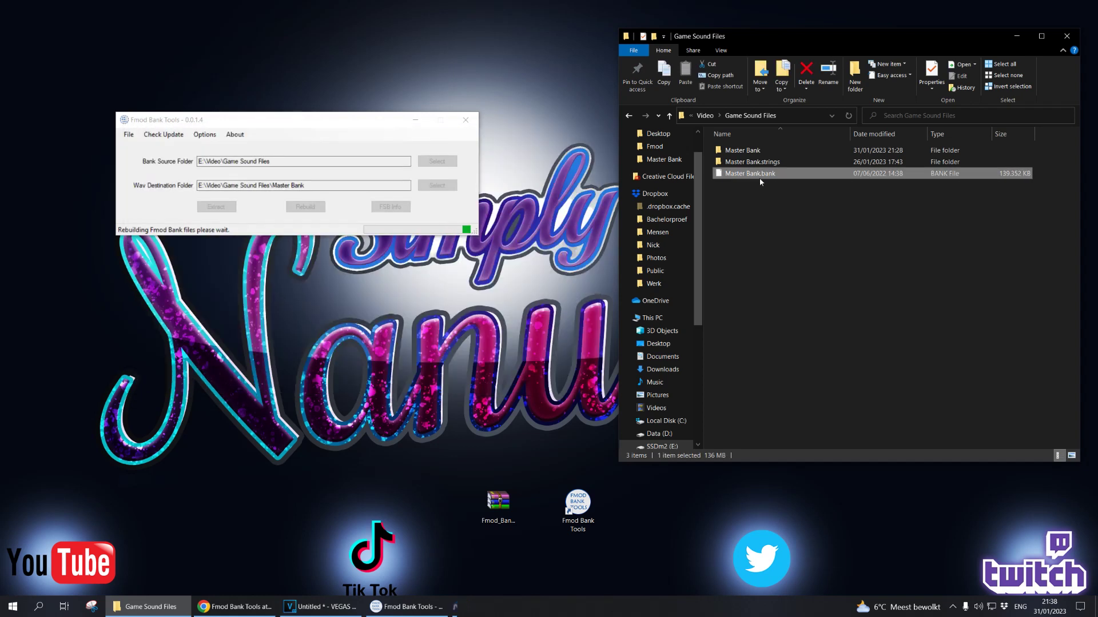